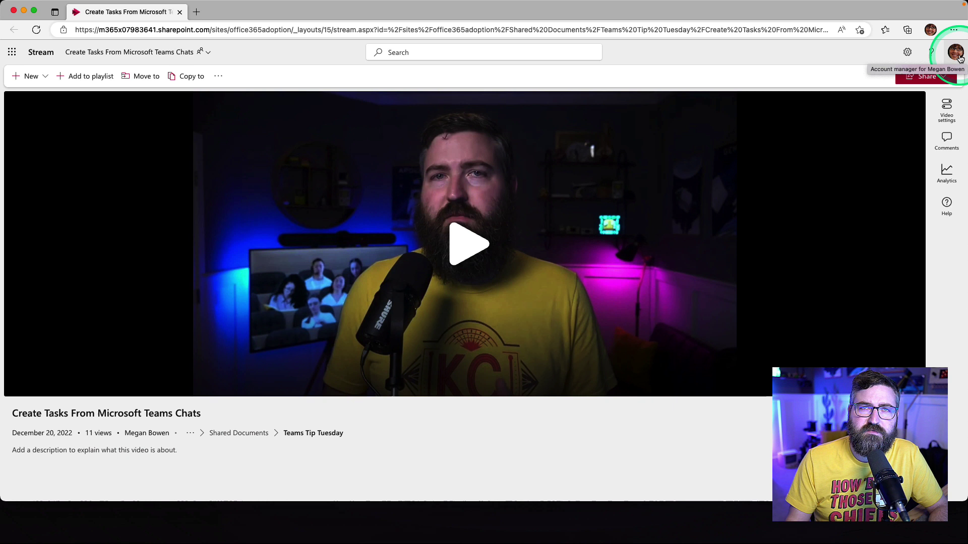
- Copy a view-only link for People in Contoso to the video, with Block download on
click(933, 76)
click(890, 93)
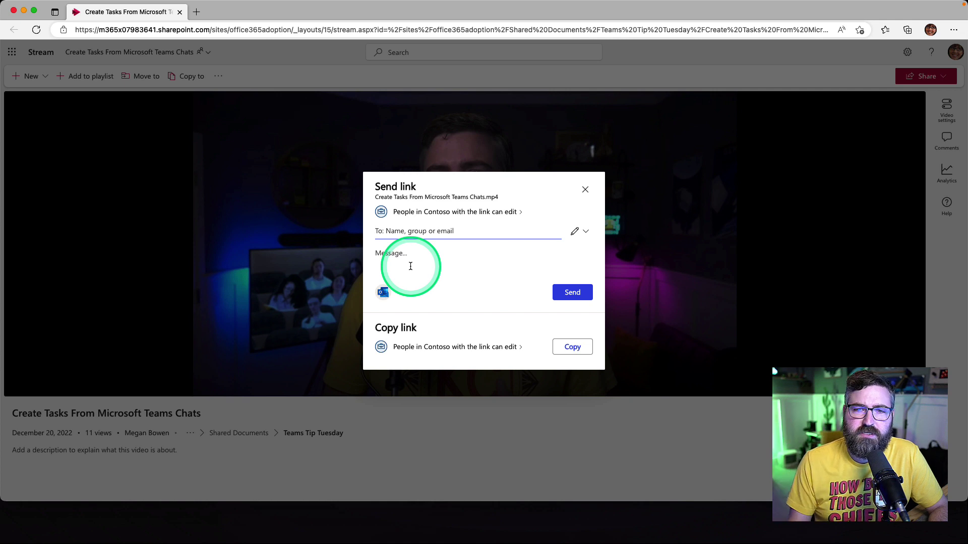
click(474, 213)
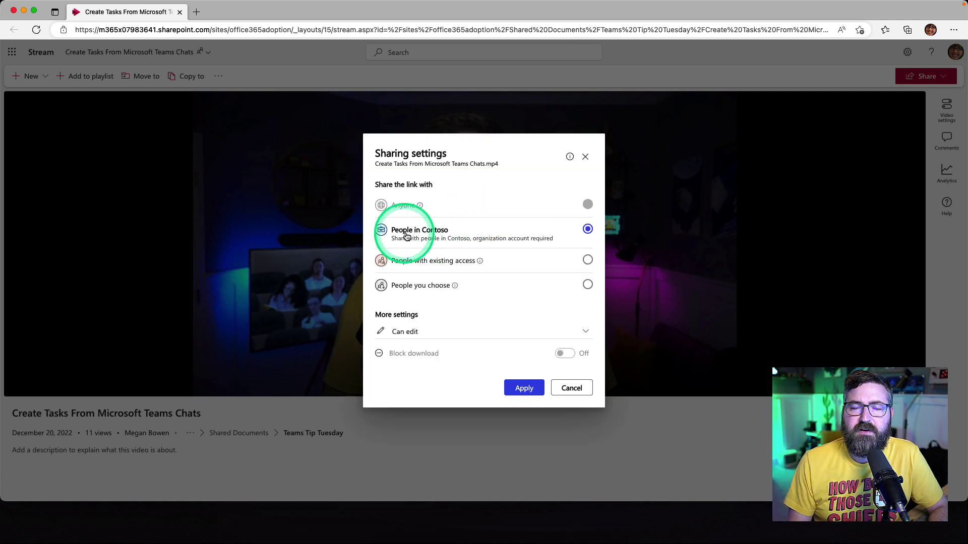
click(410, 332)
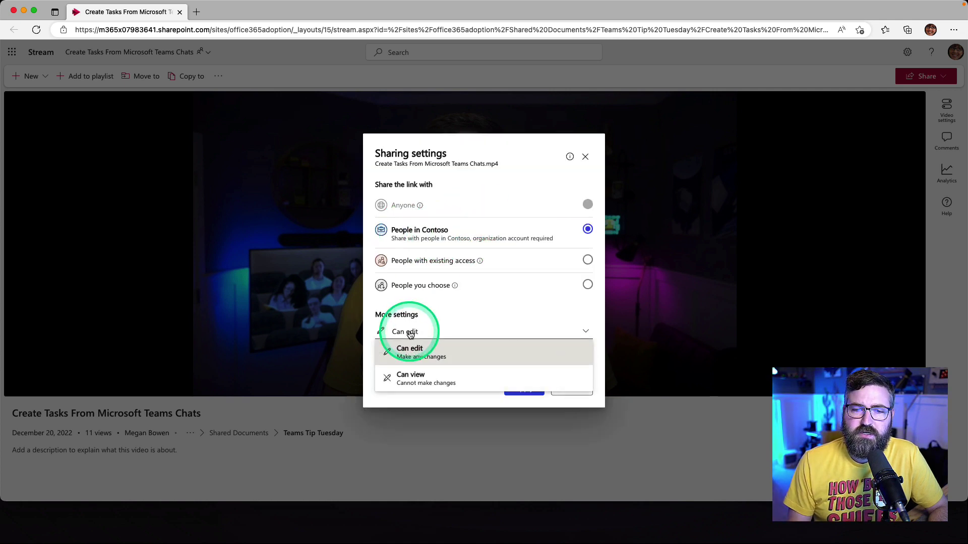
click(410, 377)
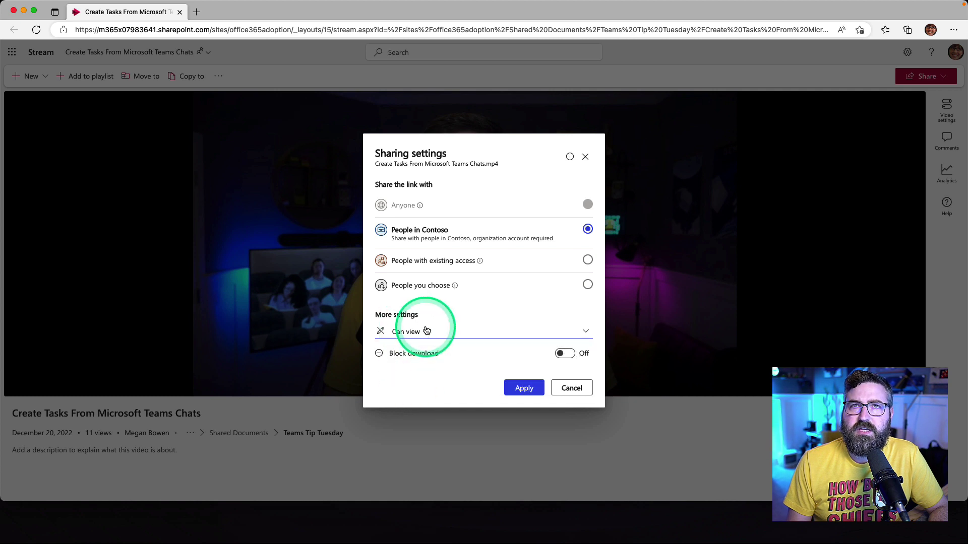
click(565, 354)
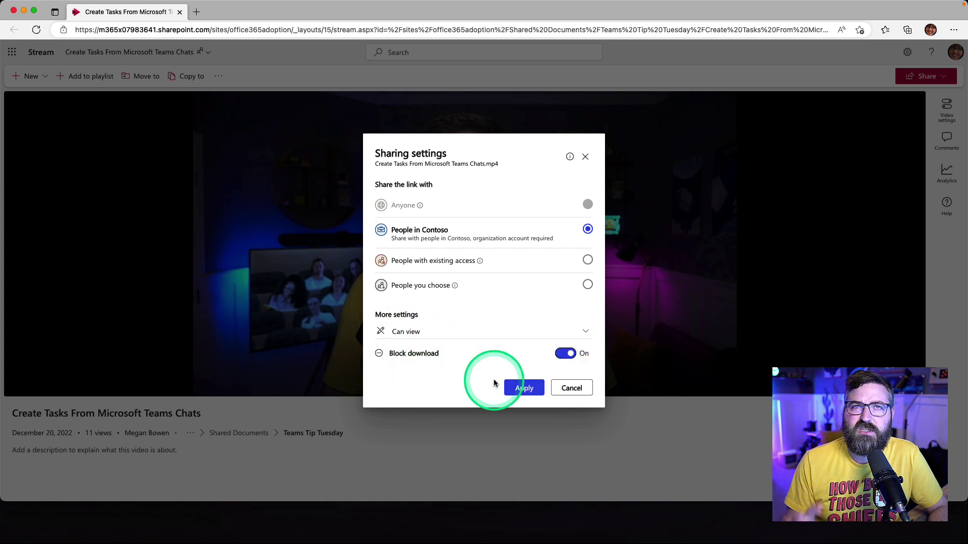
click(514, 391)
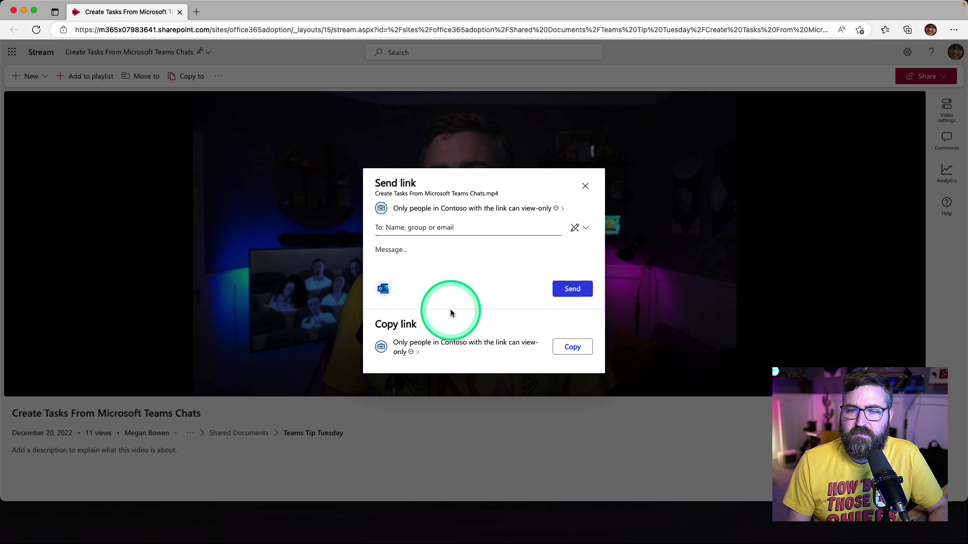
click(570, 349)
click(567, 272)
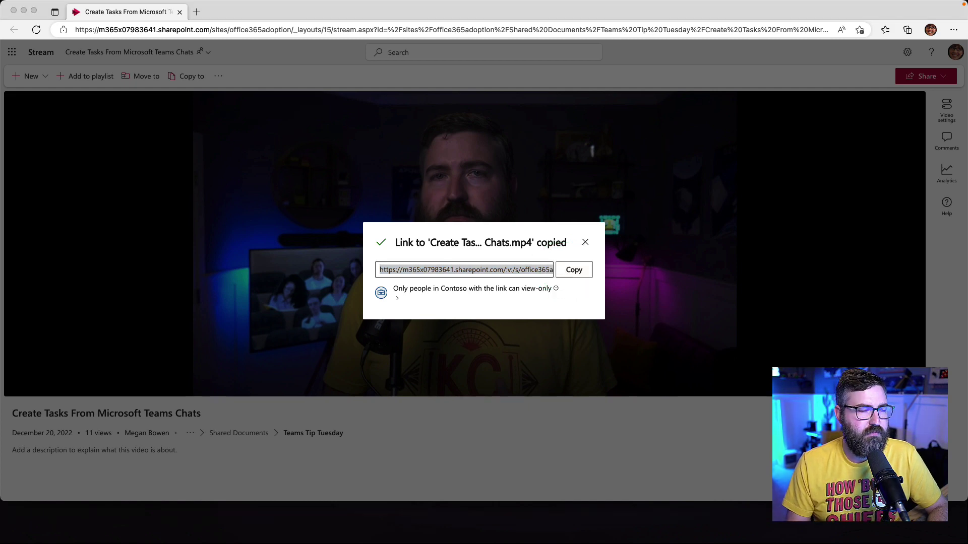
- On the second user's full-screen remote desktop, paste the copied link into Edge and load it
key(cmd+Tab)
drag(754, 108, 815, 5)
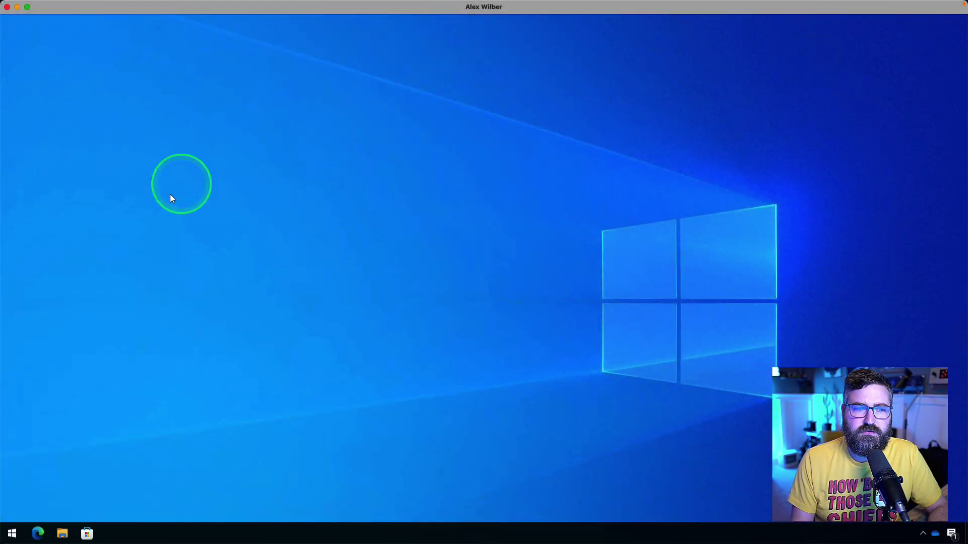
drag(39, 539, 277, 226)
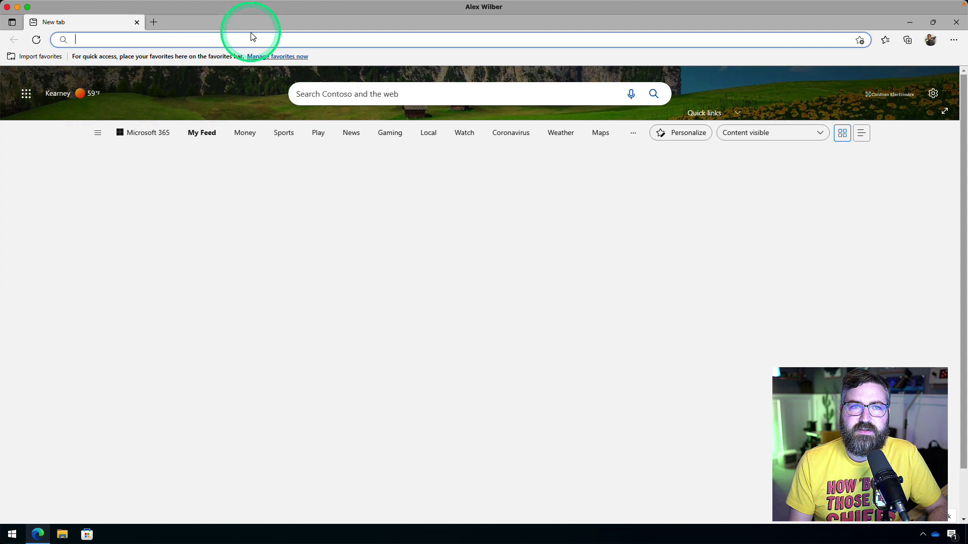
right_click(251, 39)
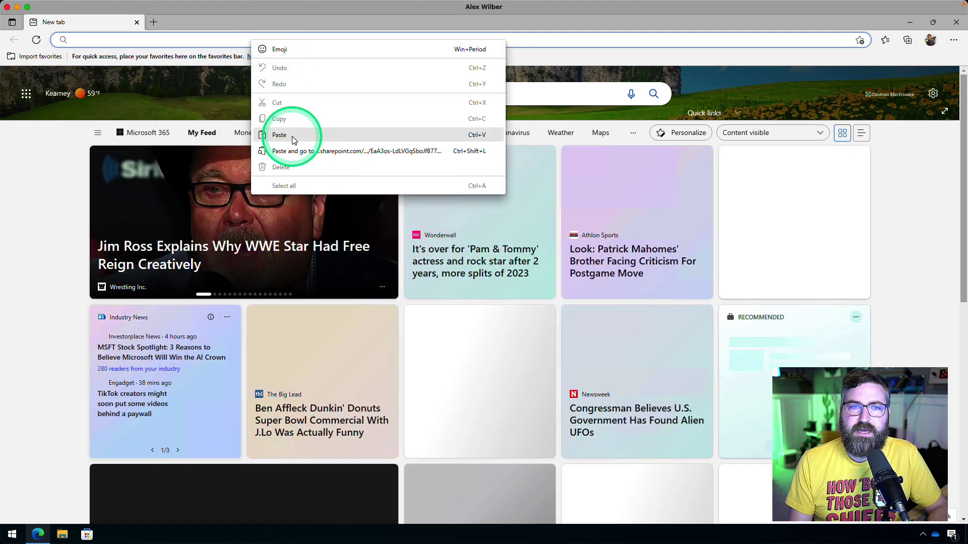
click(294, 135)
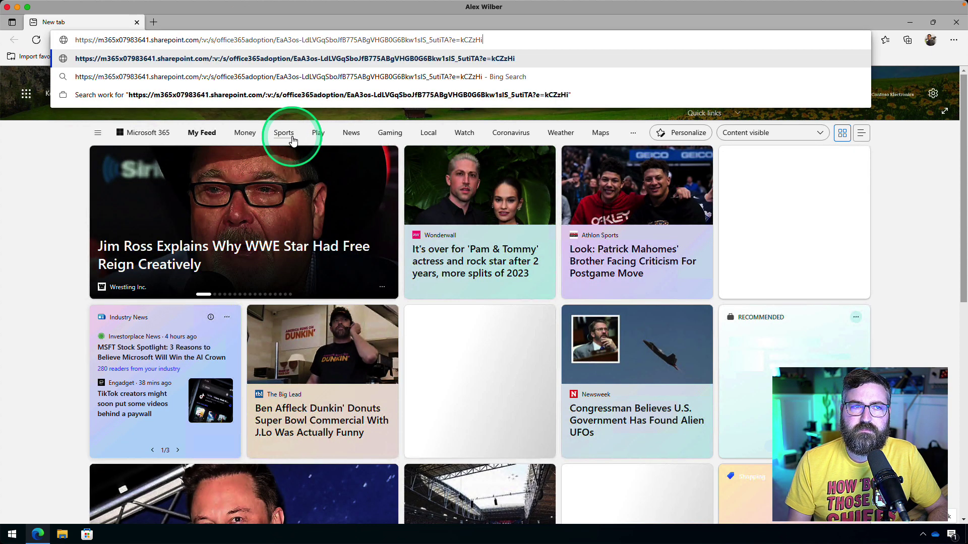
key(Return)
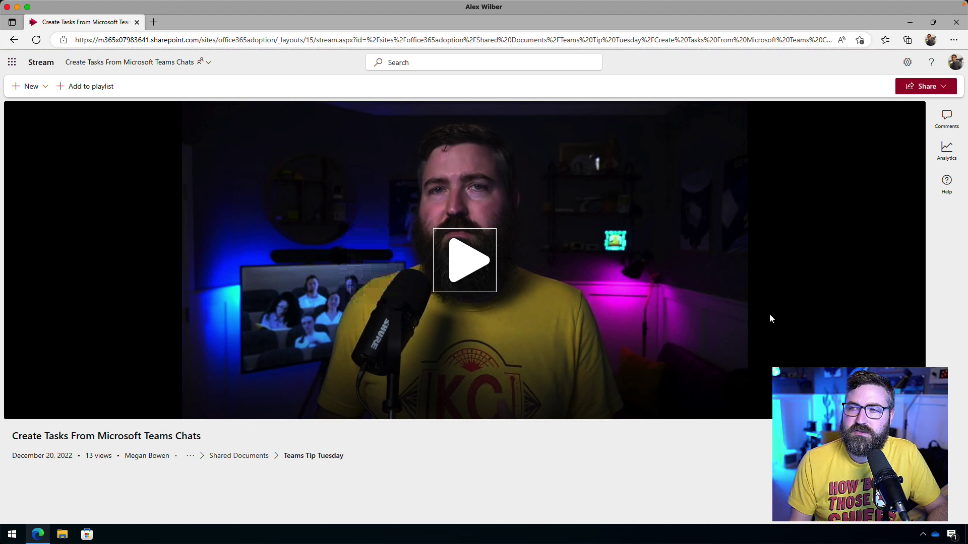
- Check that this user's share link covers only people with existing access, then close the dialog
click(936, 87)
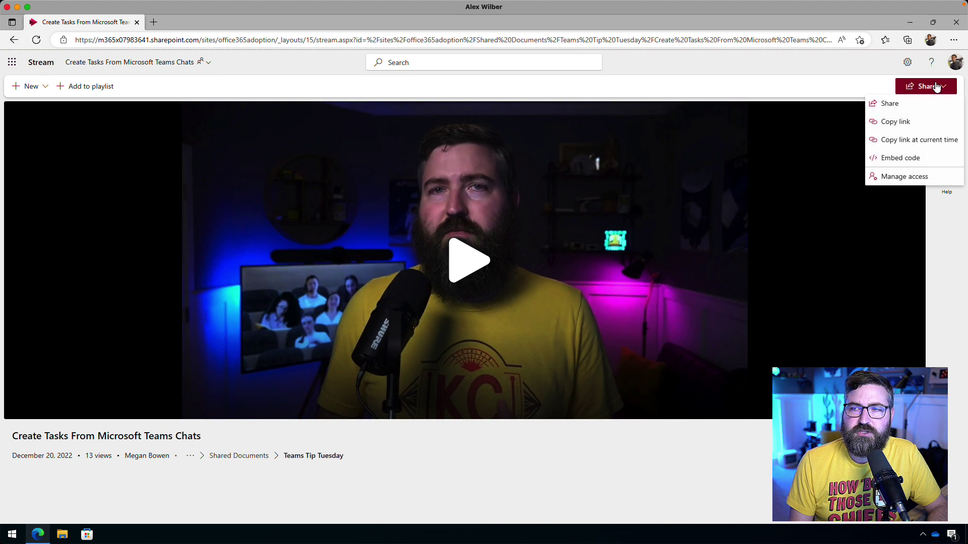
click(888, 104)
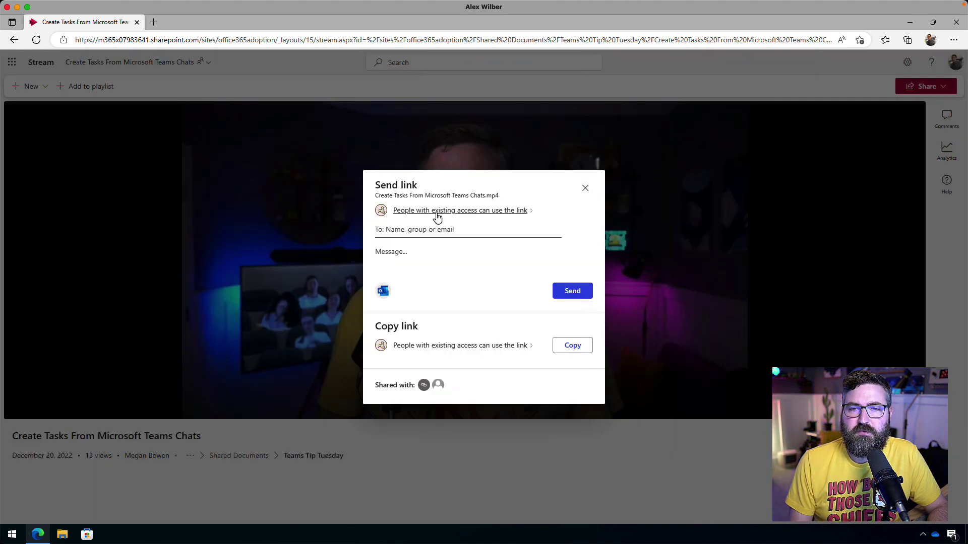
click(400, 219)
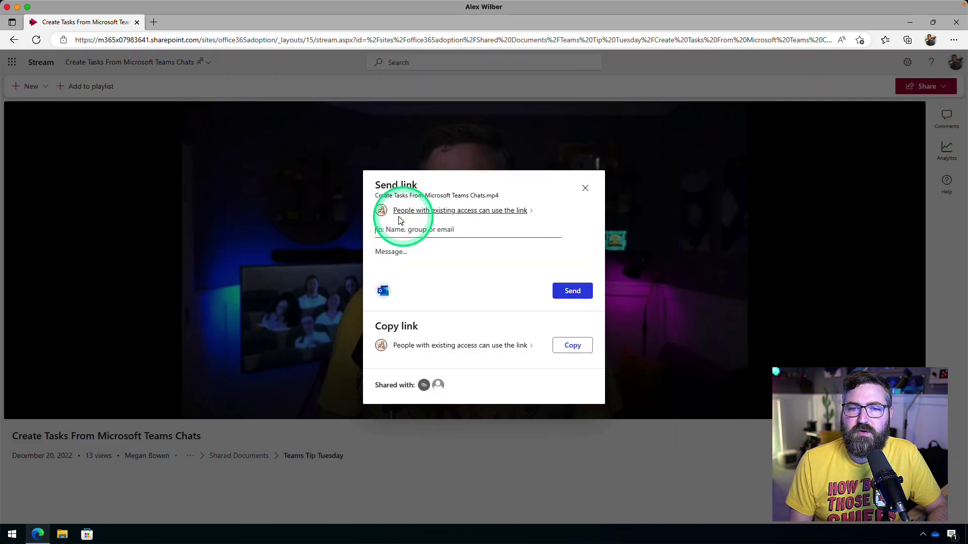
click(585, 189)
- Copy the video page's full web address from the address bar
click(341, 40)
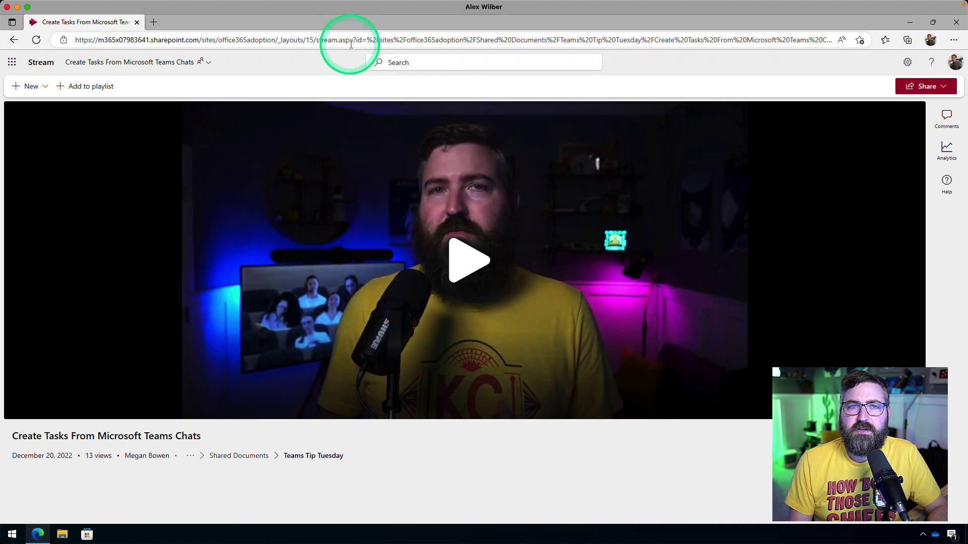
right_click(283, 40)
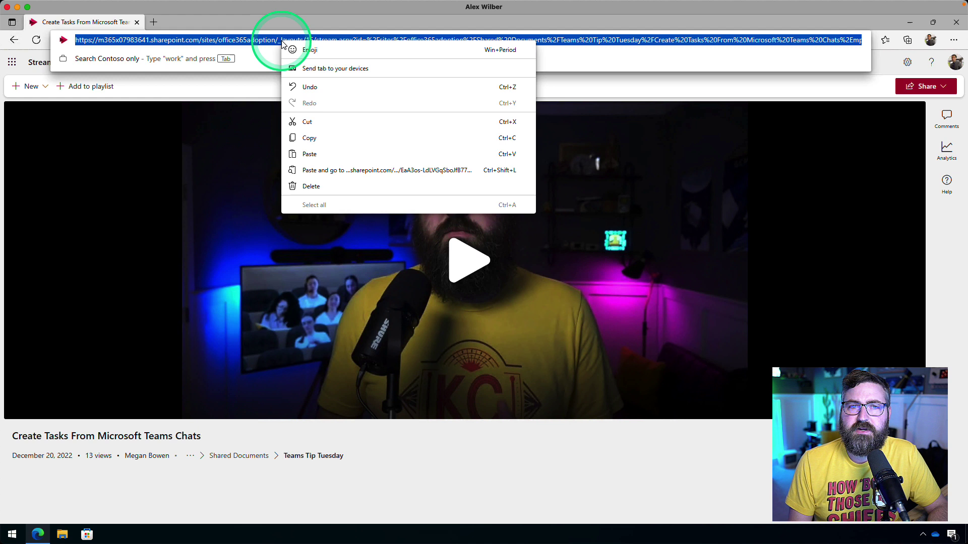
click(314, 136)
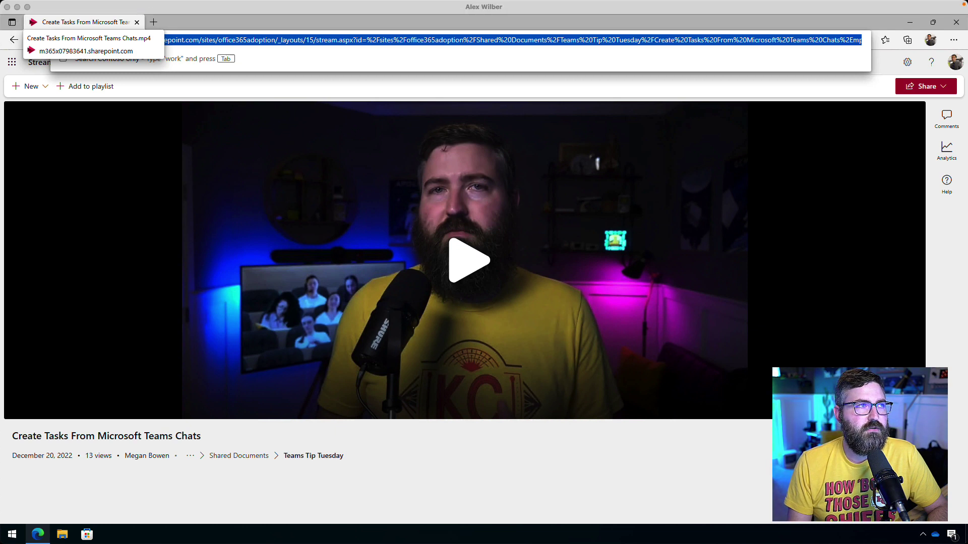
- On the third user's full-screen desktop, paste the video page address into Edge and load it
key(alt+Tab)
double_click(646, 20)
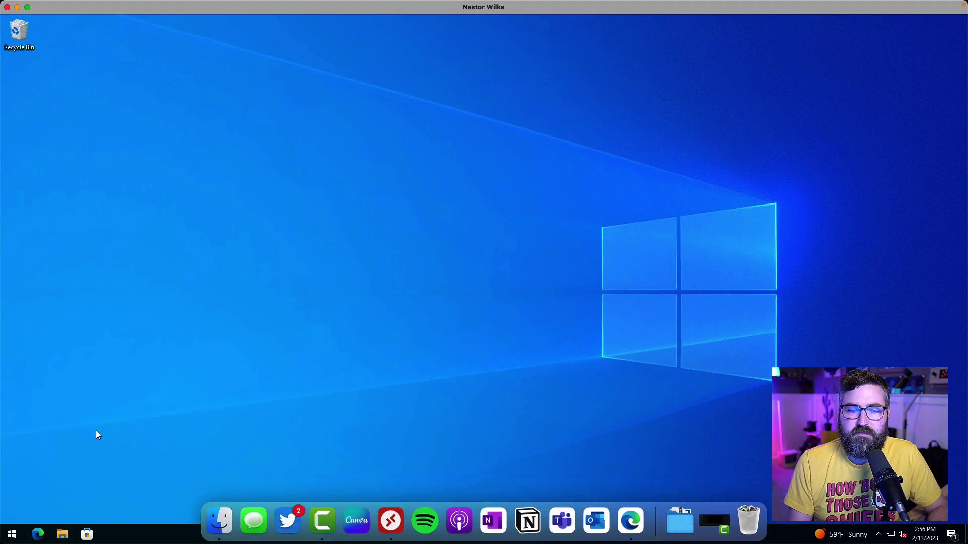
click(38, 534)
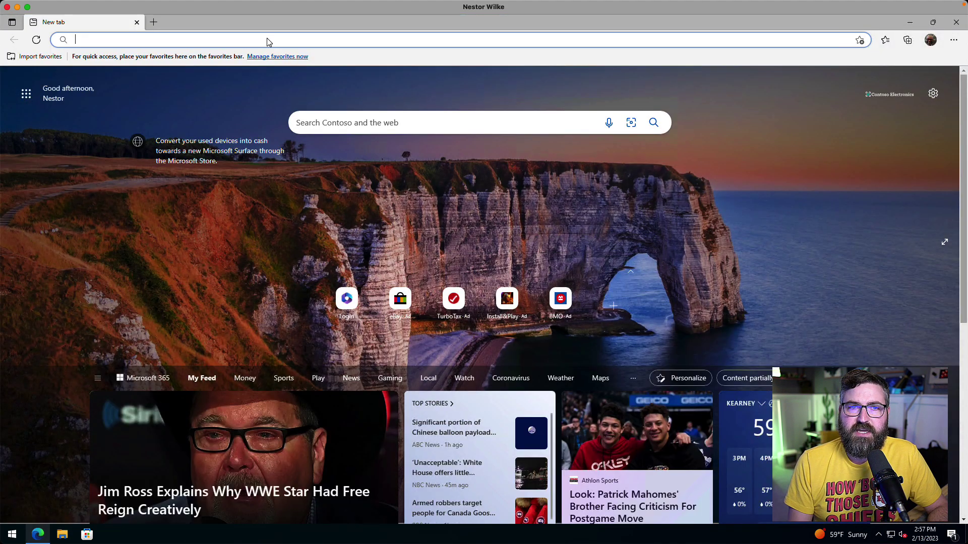
right_click(267, 39)
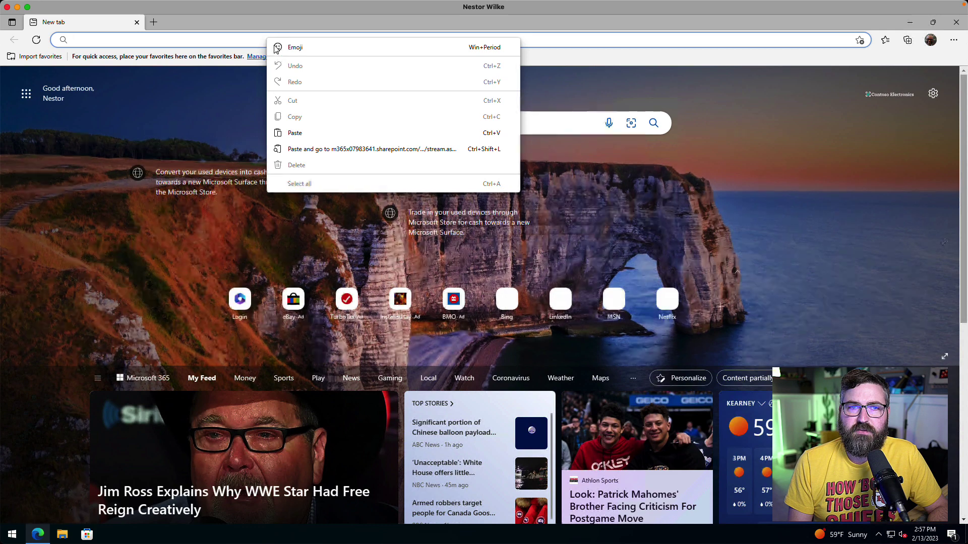
click(295, 133)
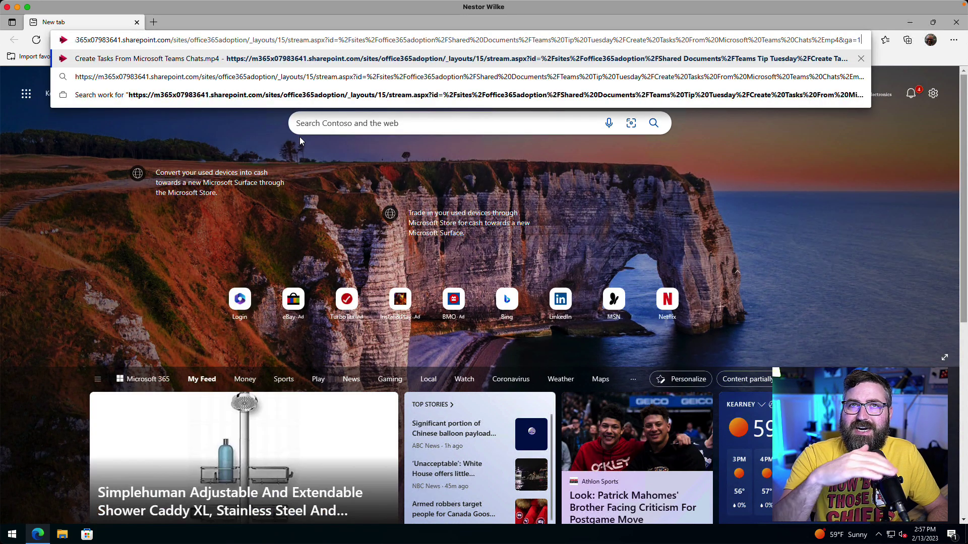
key(Return)
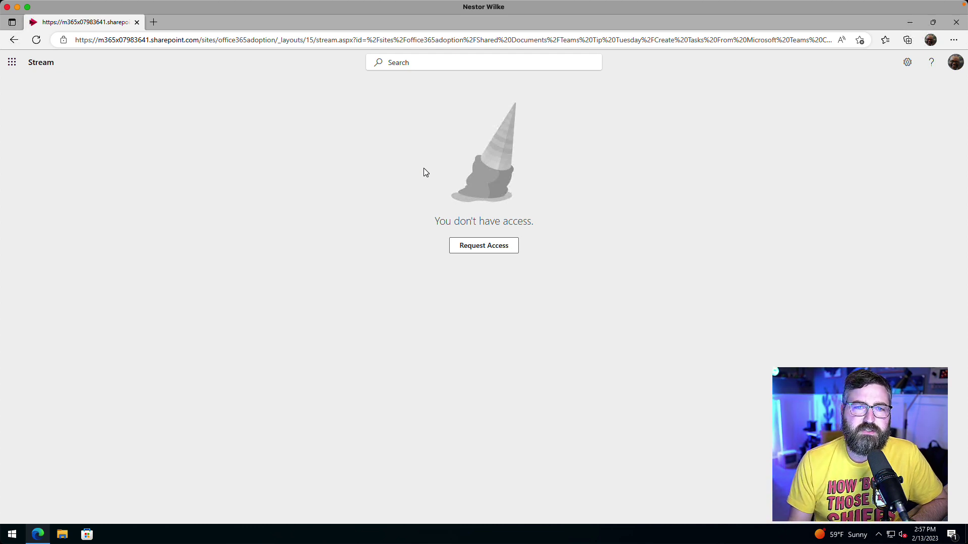
key(super+Tab)
click(331, 265)
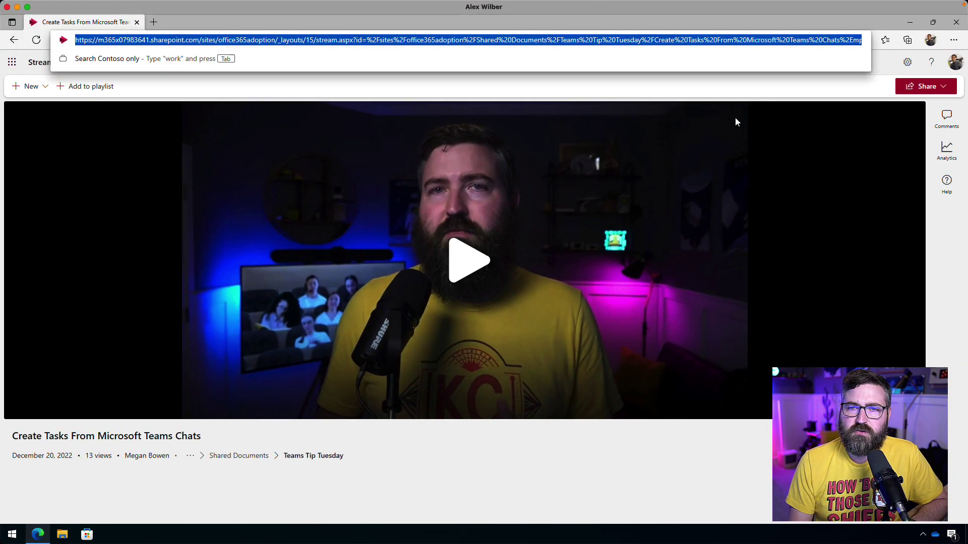
click(921, 87)
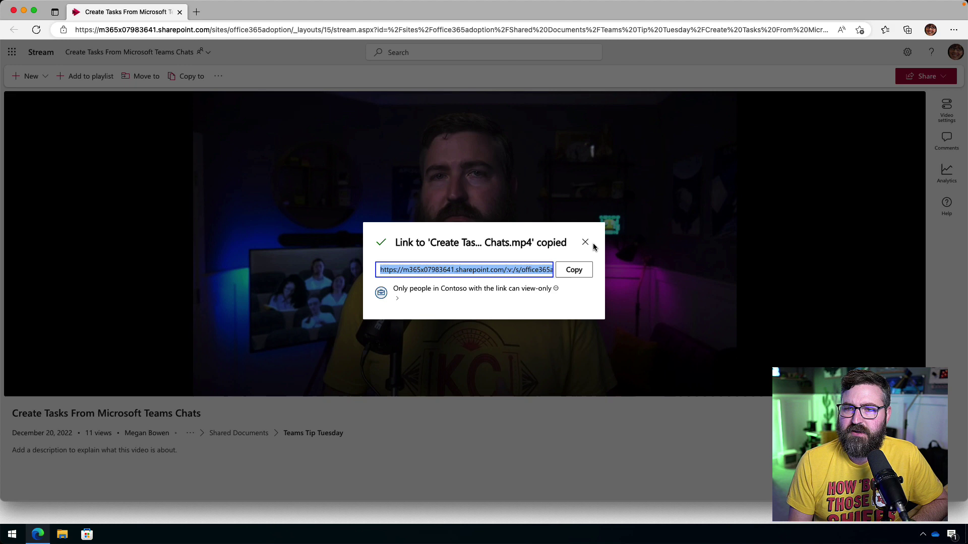
click(586, 242)
click(923, 77)
click(904, 101)
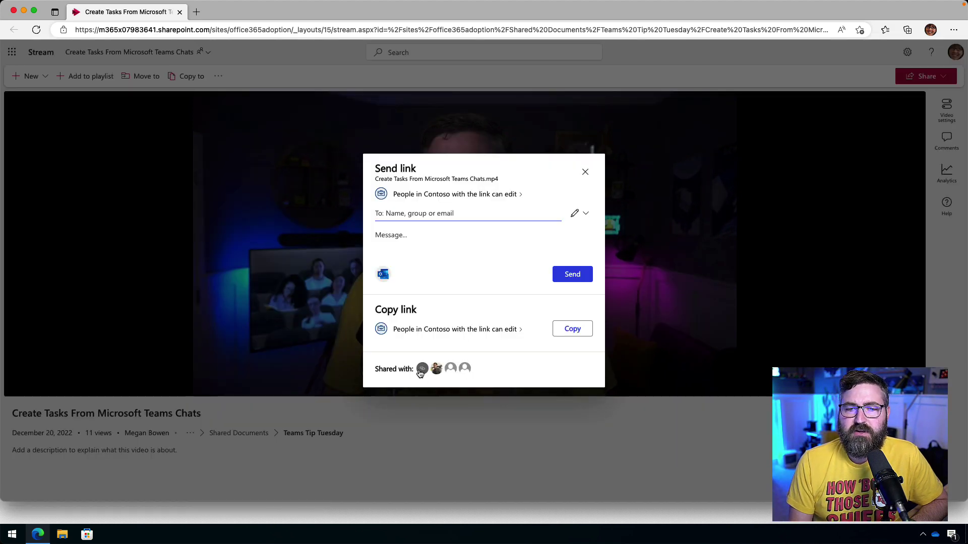
click(509, 194)
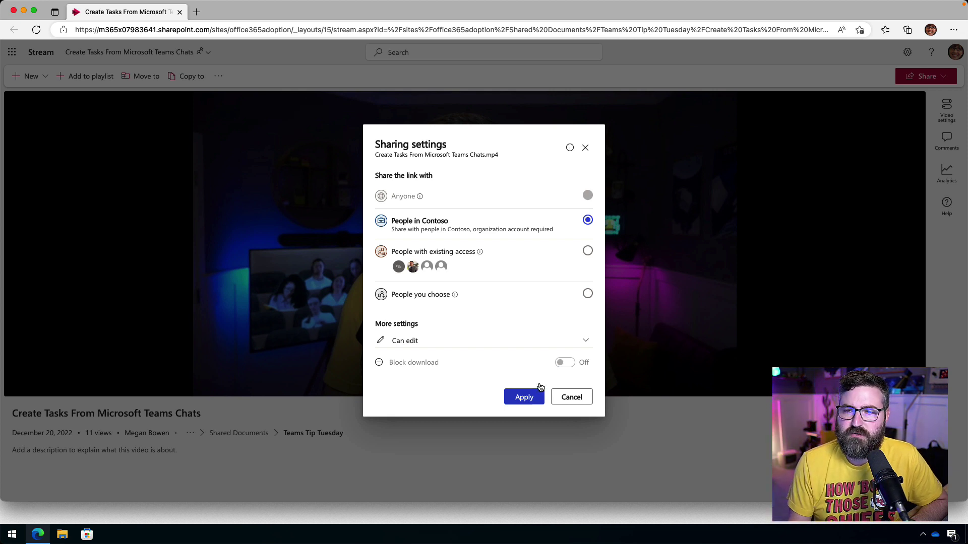
click(585, 148)
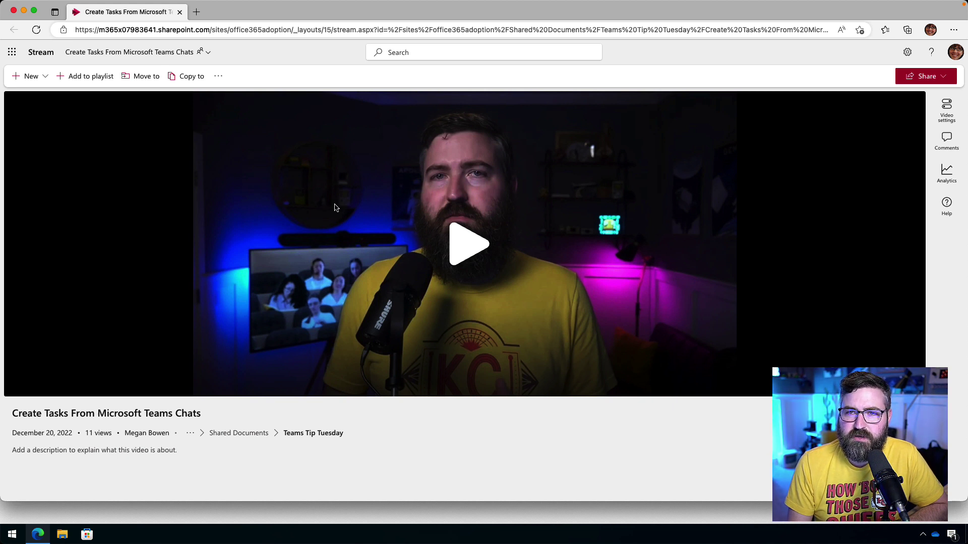
- Open the Share dropdown on the Create Tasks From Microsoft Teams Chats video page
click(919, 82)
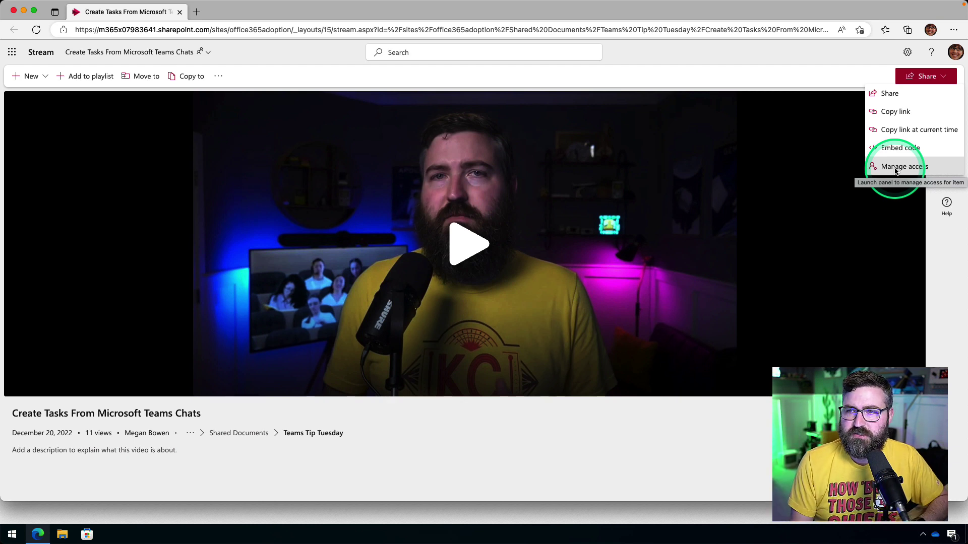
- Under Manage access, grant U.S. Sales Members direct access to the video with Notify people unchecked
click(895, 172)
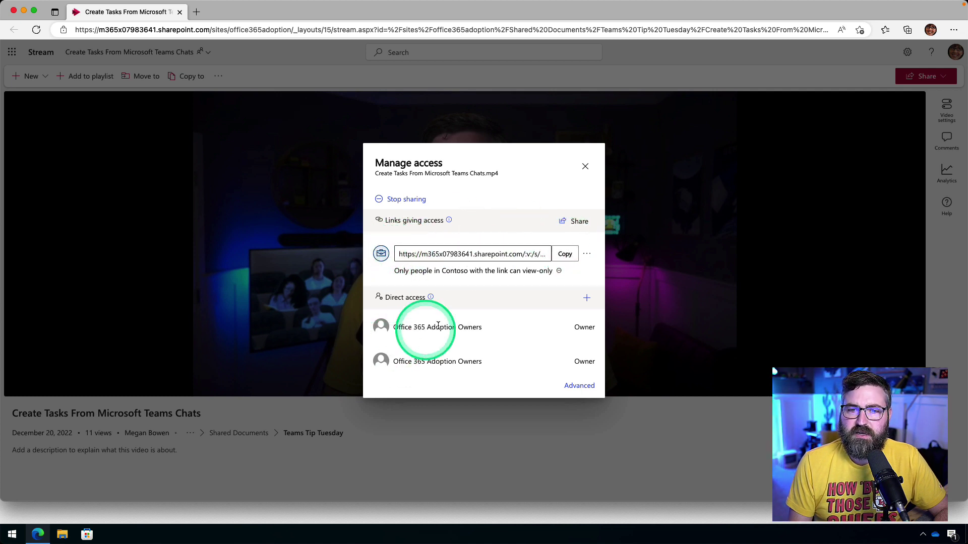
drag(427, 327, 485, 328)
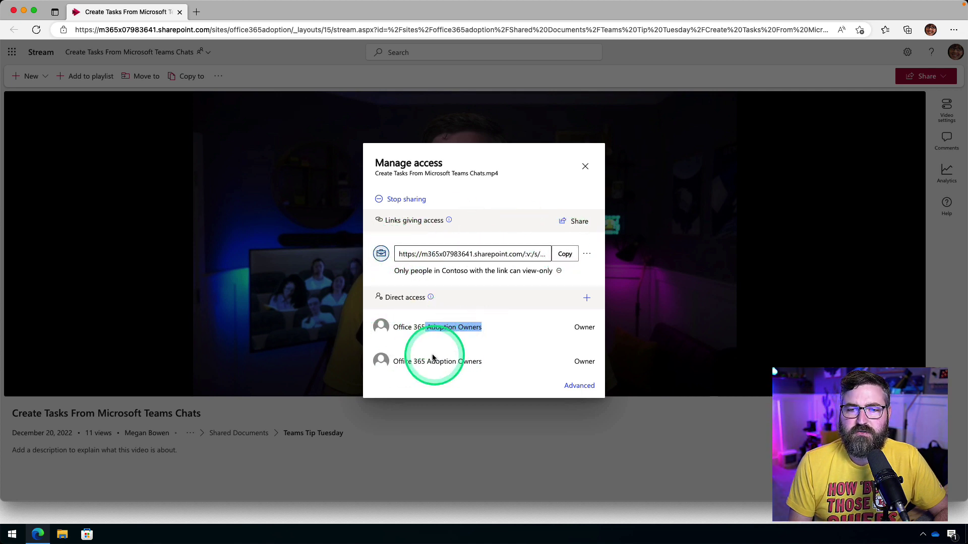
click(508, 355)
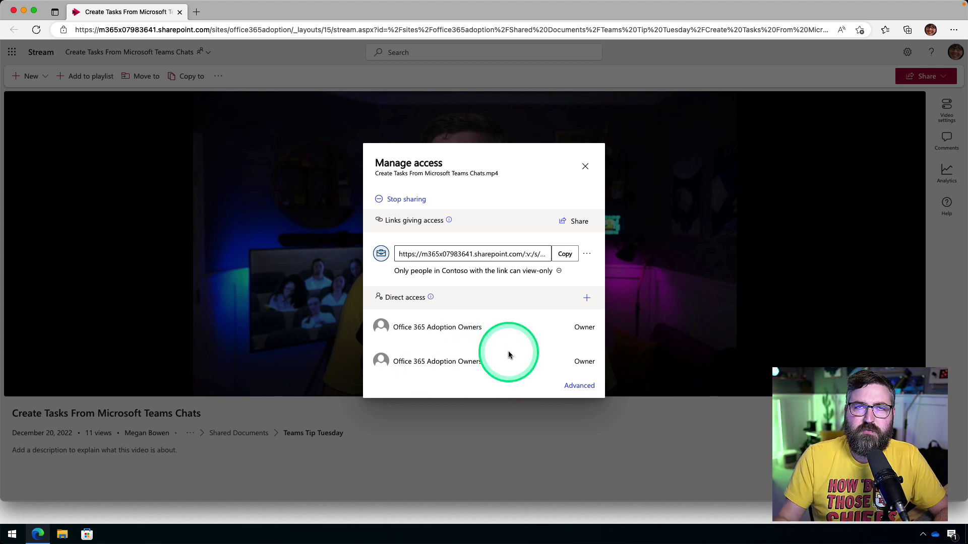
click(587, 300)
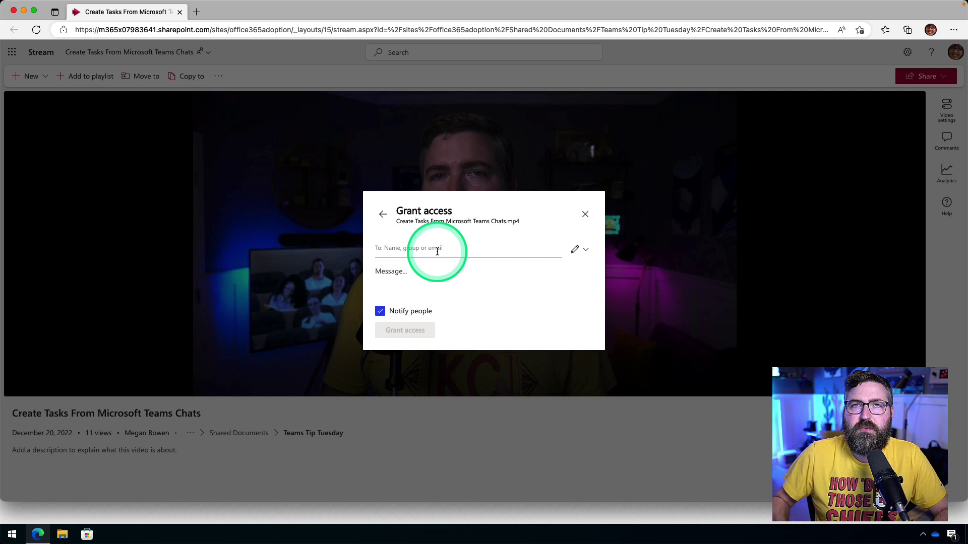
text(Sale)
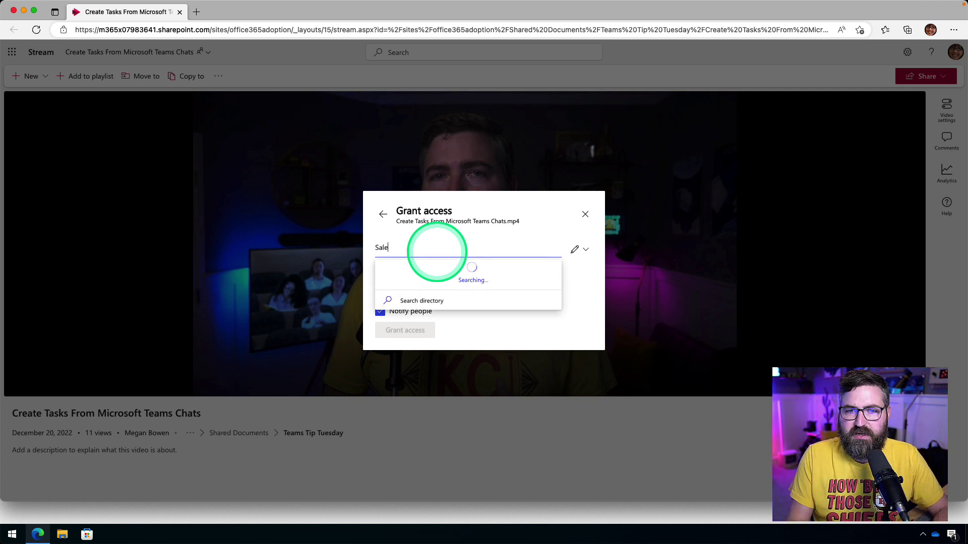
text(s)
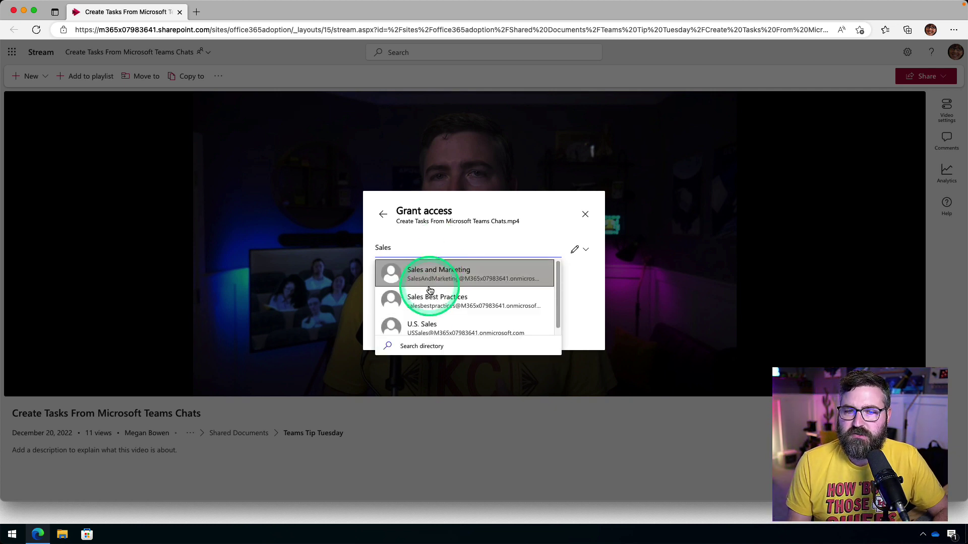
click(424, 331)
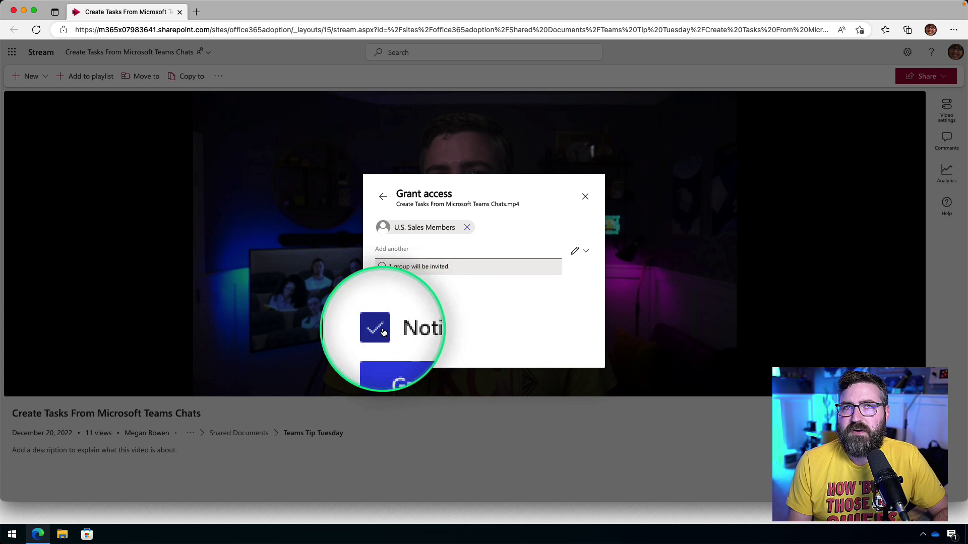
click(380, 330)
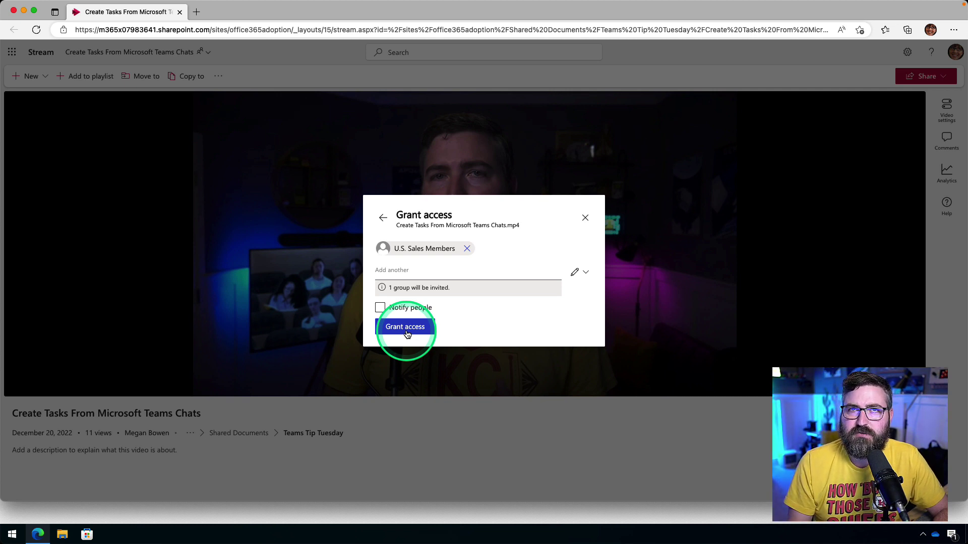
click(407, 333)
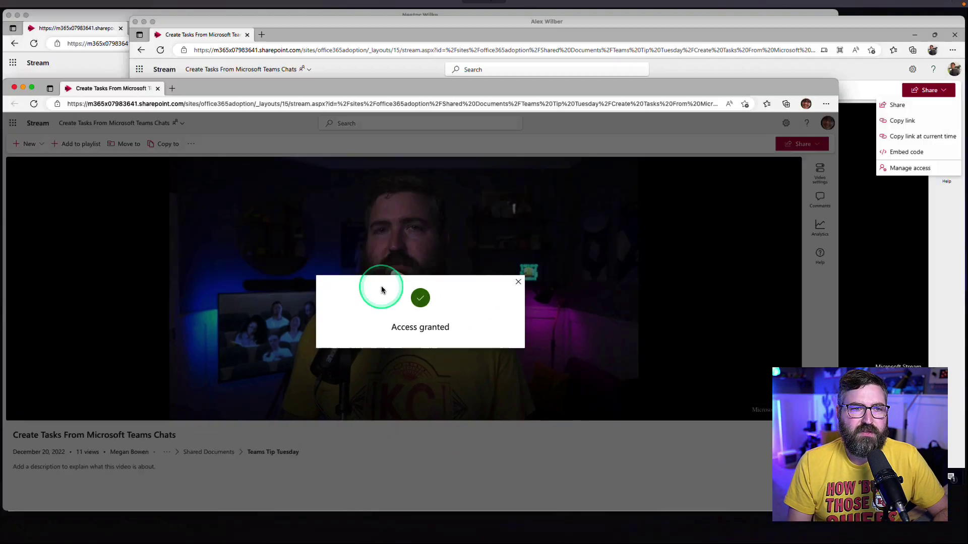
- Reload the other user's video page to recheck access, then close the Access granted dialog
key(ctrl+Up)
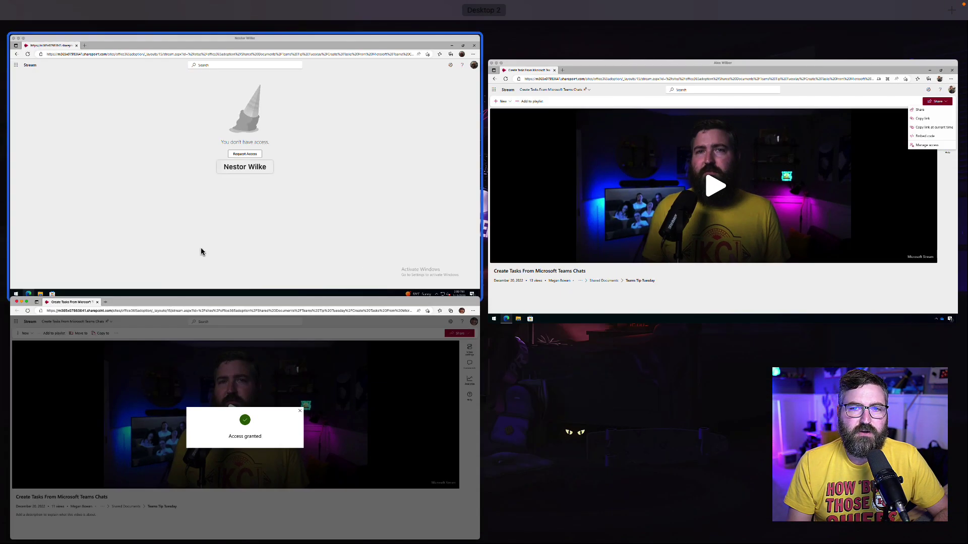
click(258, 190)
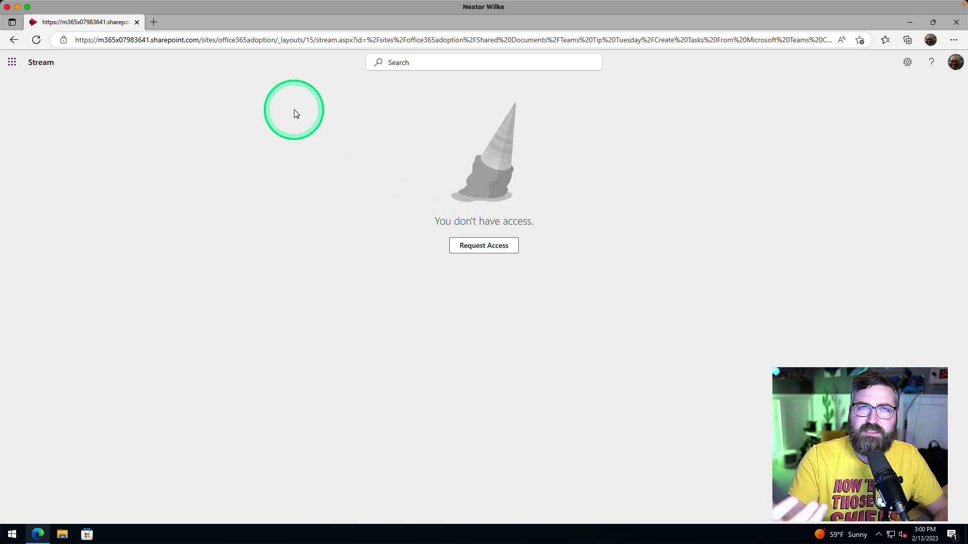
click(49, 71)
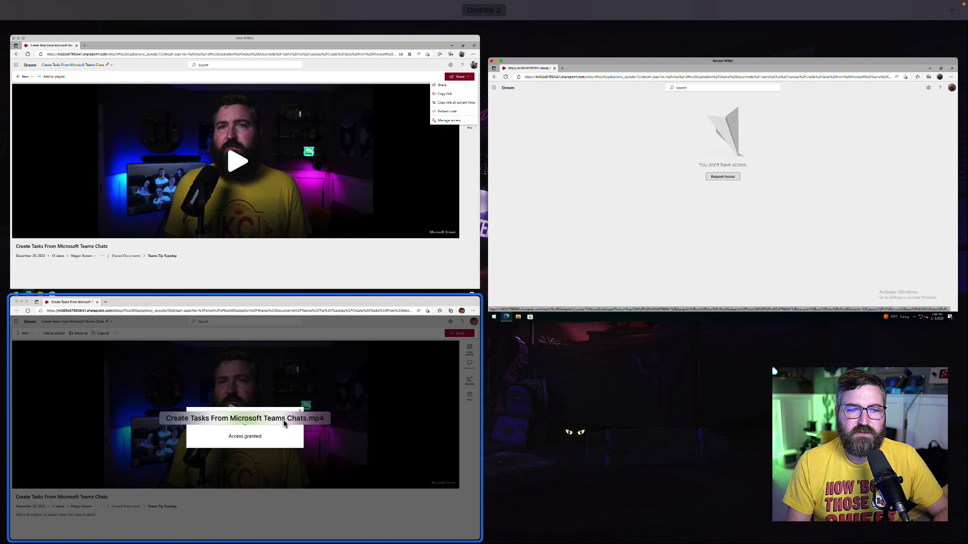
click(283, 419)
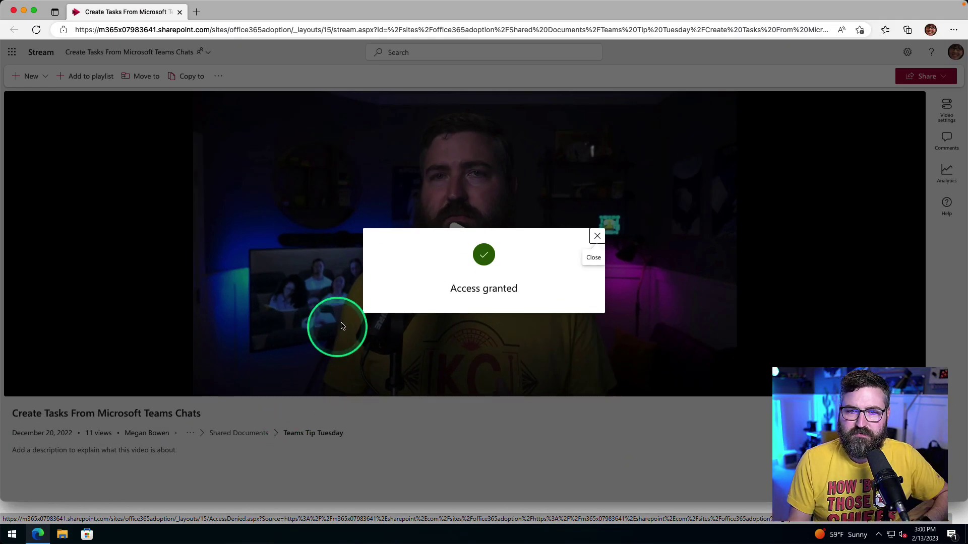
click(597, 236)
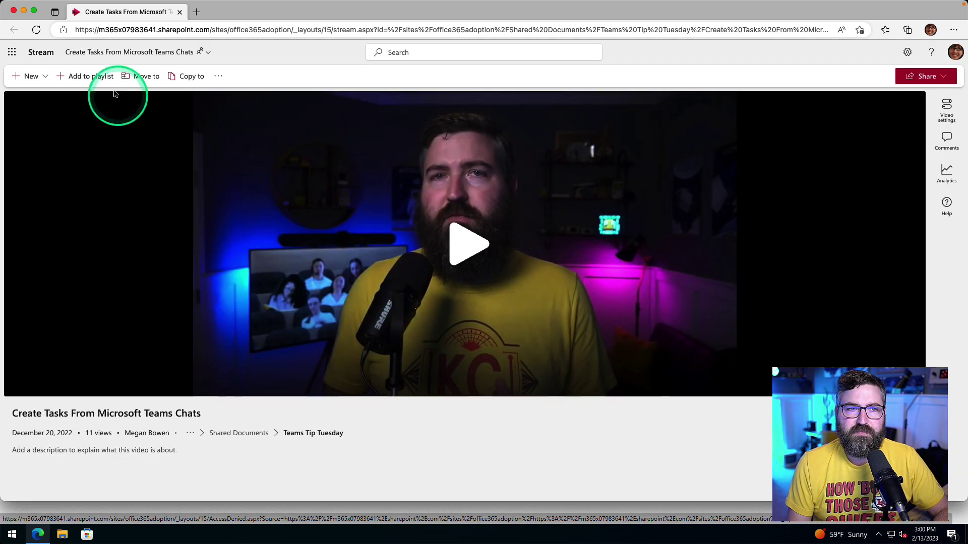
- Show the video's file name and its Office 365 Adoption > Teams Tip Tuesday location
click(144, 56)
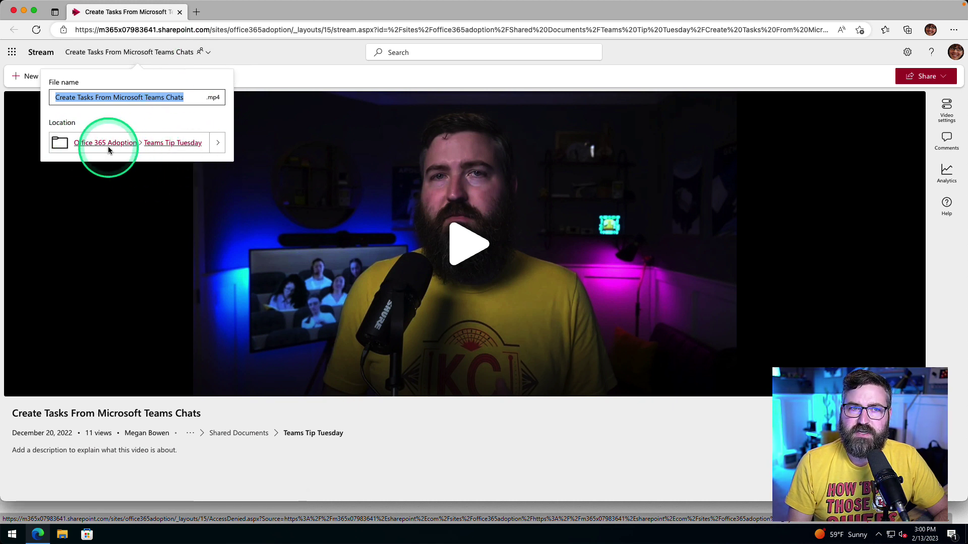
- From the Documents library root, open Manage access for the Teams Tip Tuesday folder
click(178, 146)
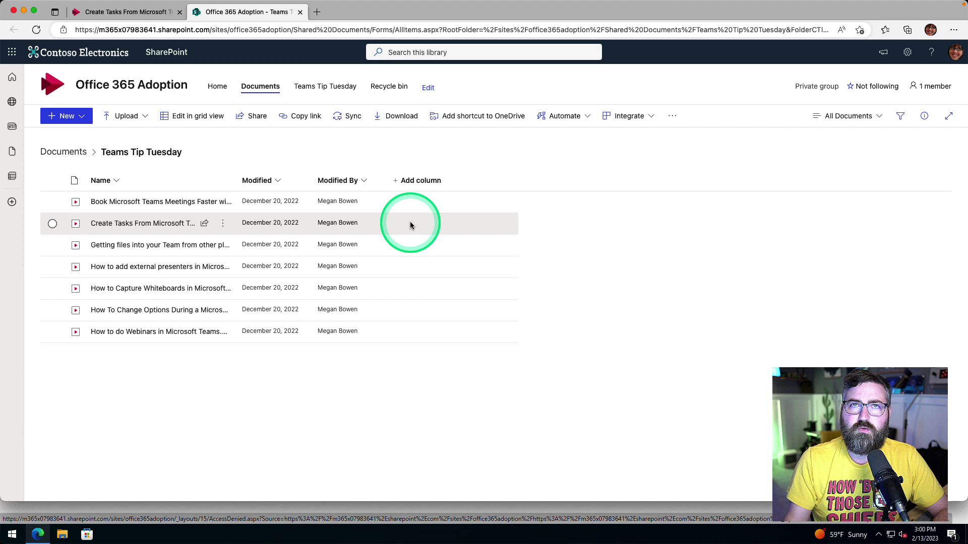
click(65, 152)
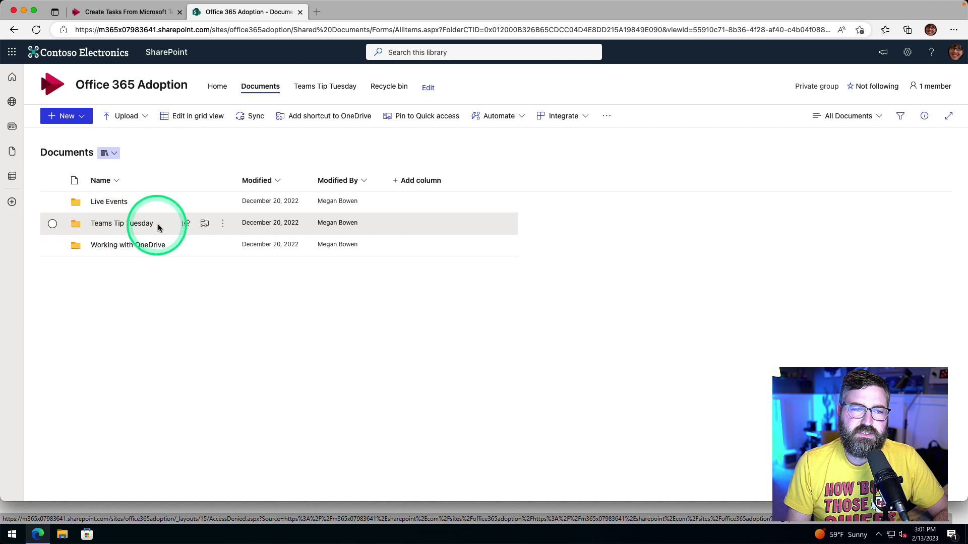
click(223, 227)
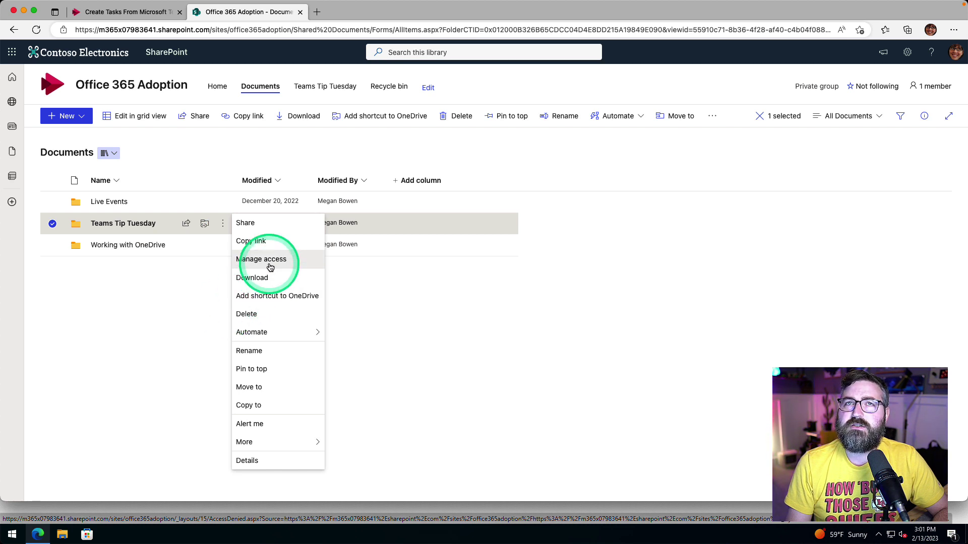
click(270, 261)
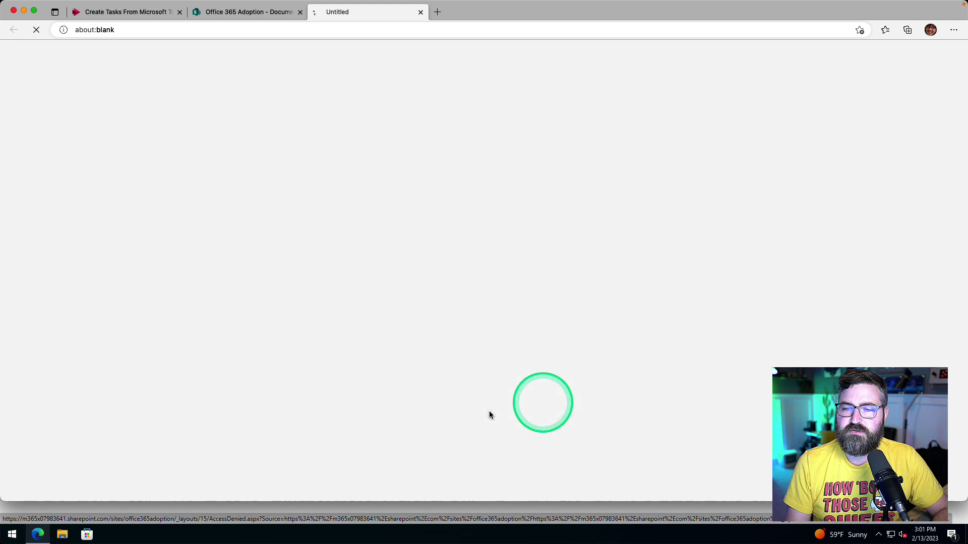
- Stop Teams Tip Tuesday inheriting permissions and confirm giving it unique permissions
click(239, 417)
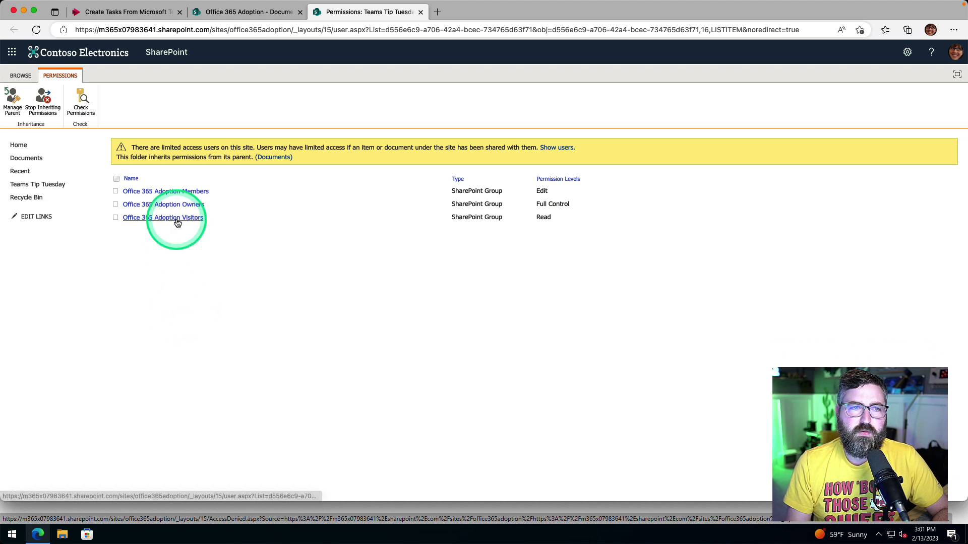
click(43, 101)
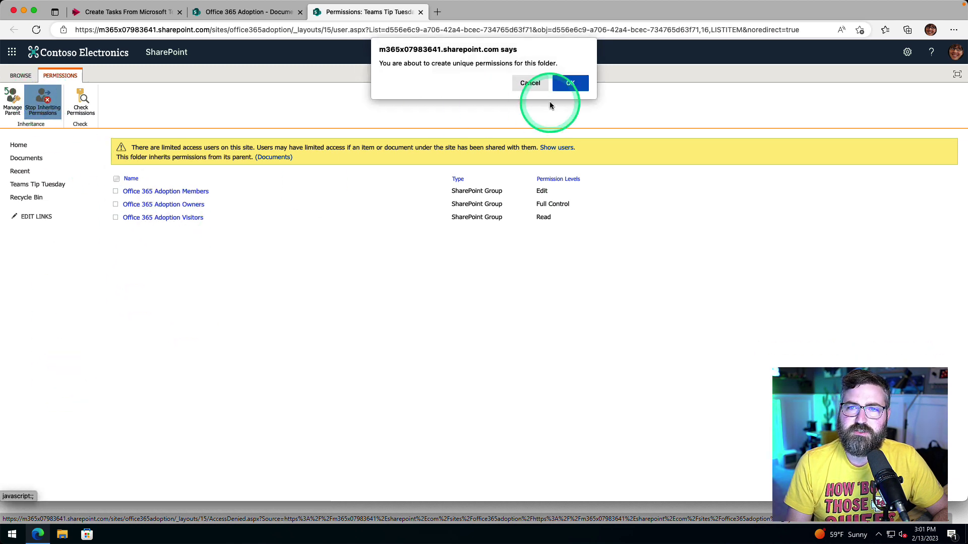
click(568, 82)
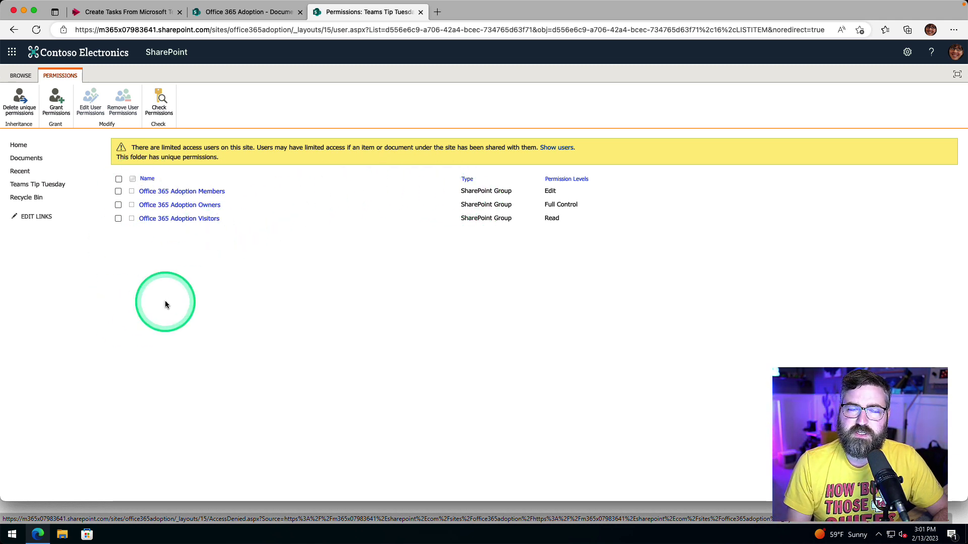
- Grant Everyone except external users Restricted View on the Teams Tip Tuesday folder, without an email invitation
click(57, 102)
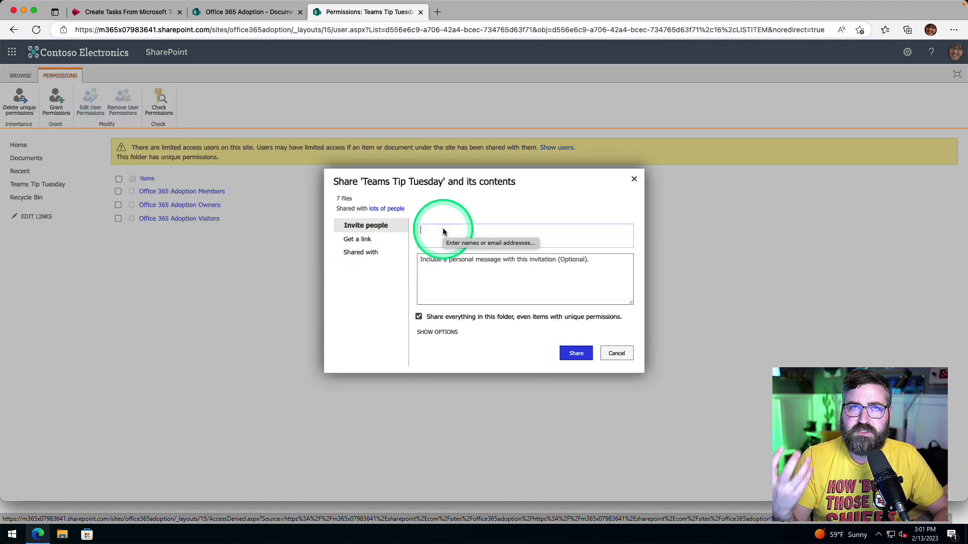
text(Everyone)
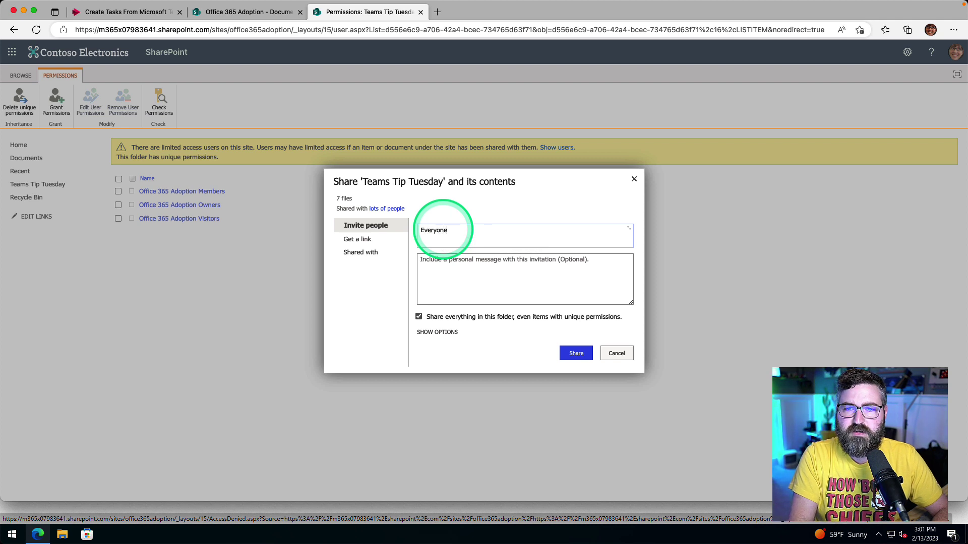
text( Except)
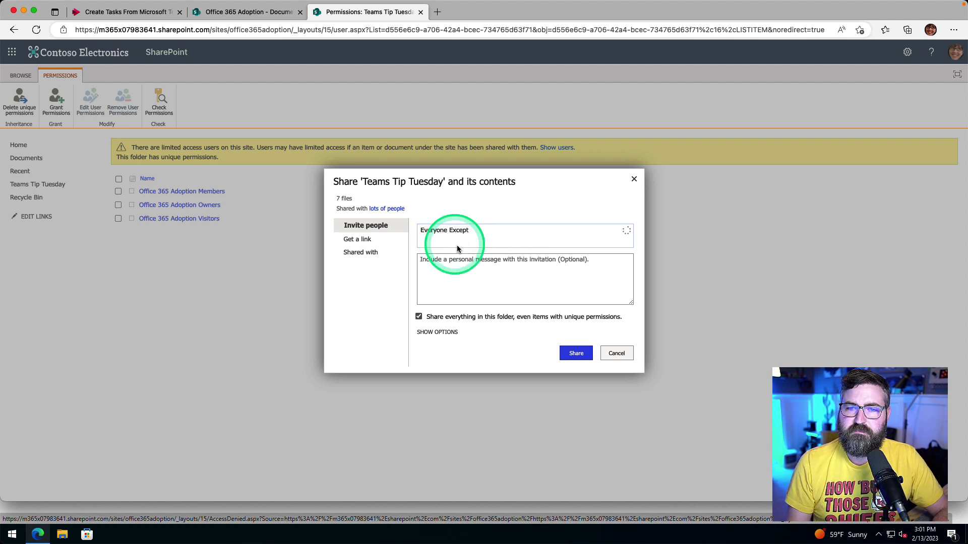
click(487, 265)
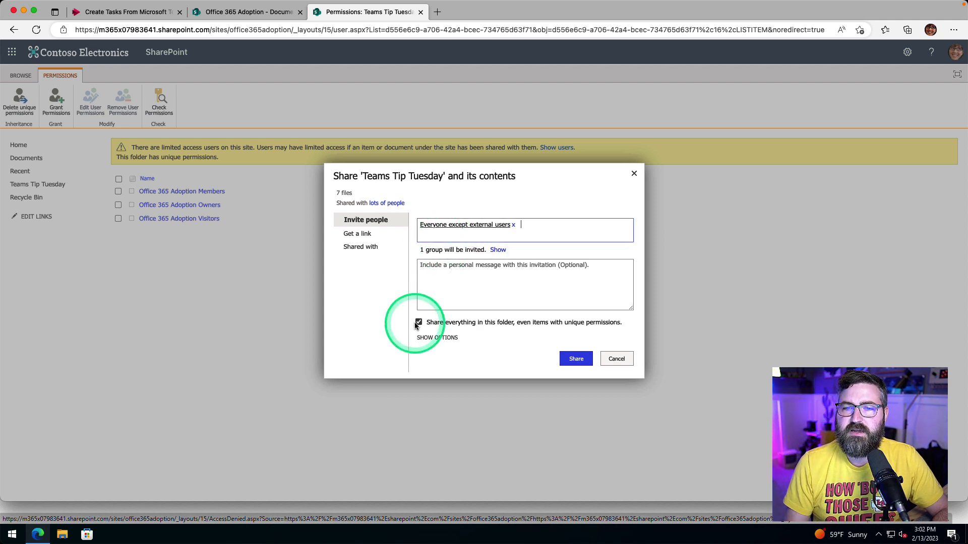
click(432, 337)
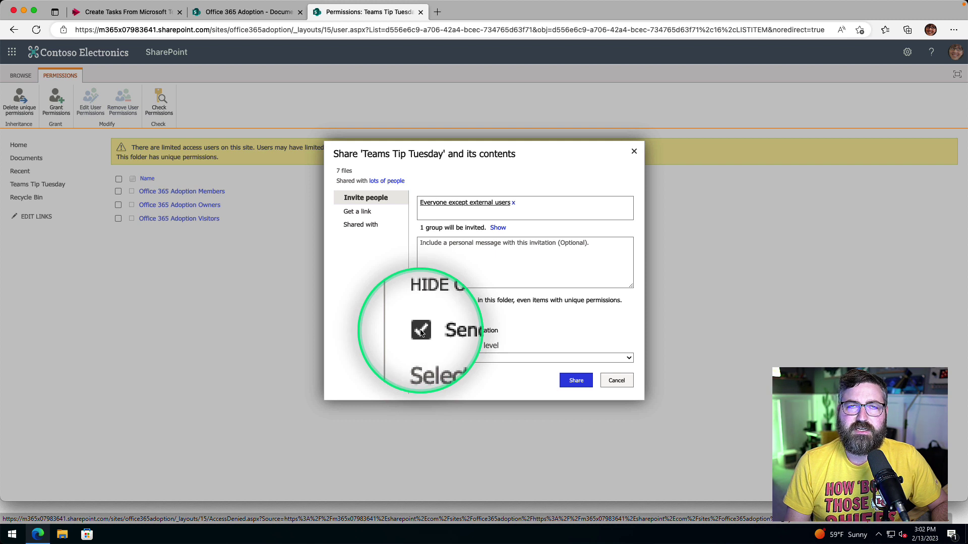
click(421, 332)
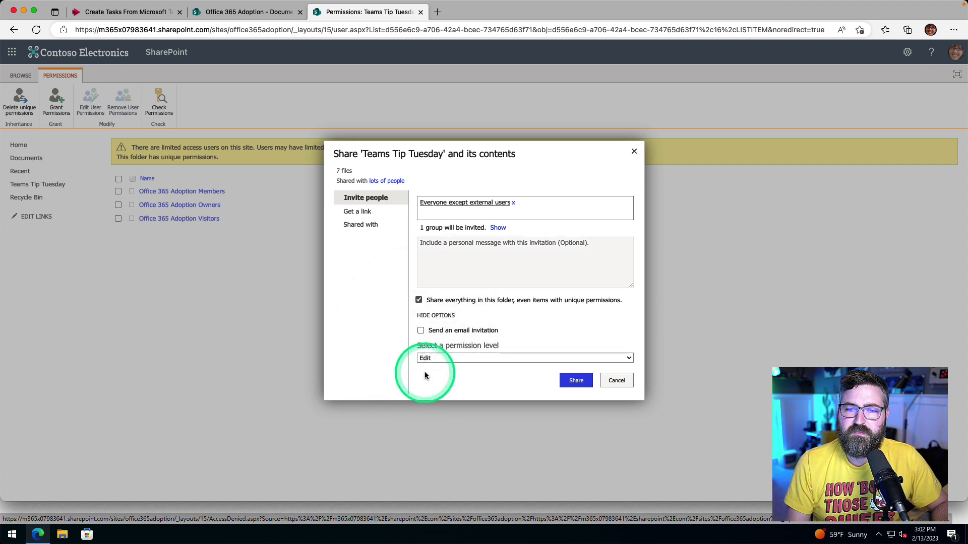
click(434, 359)
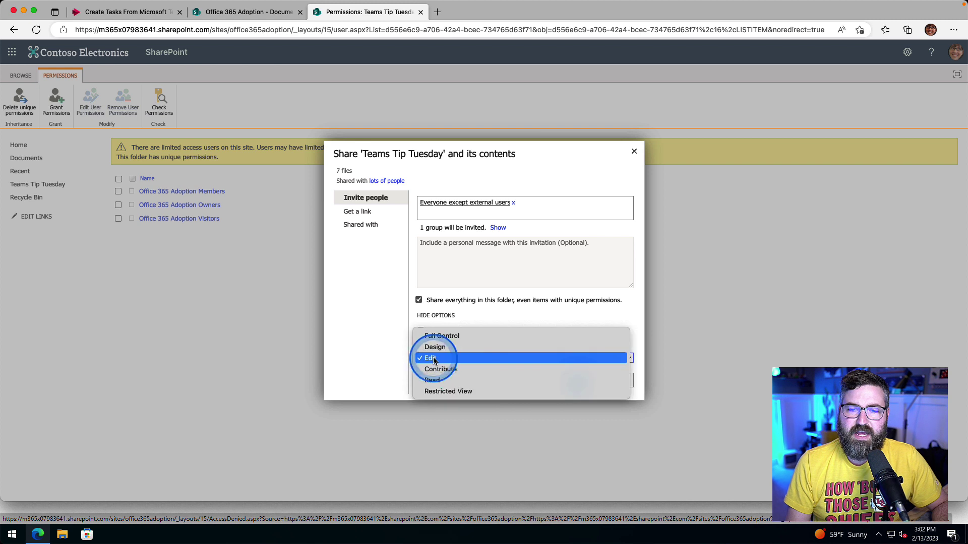
click(460, 396)
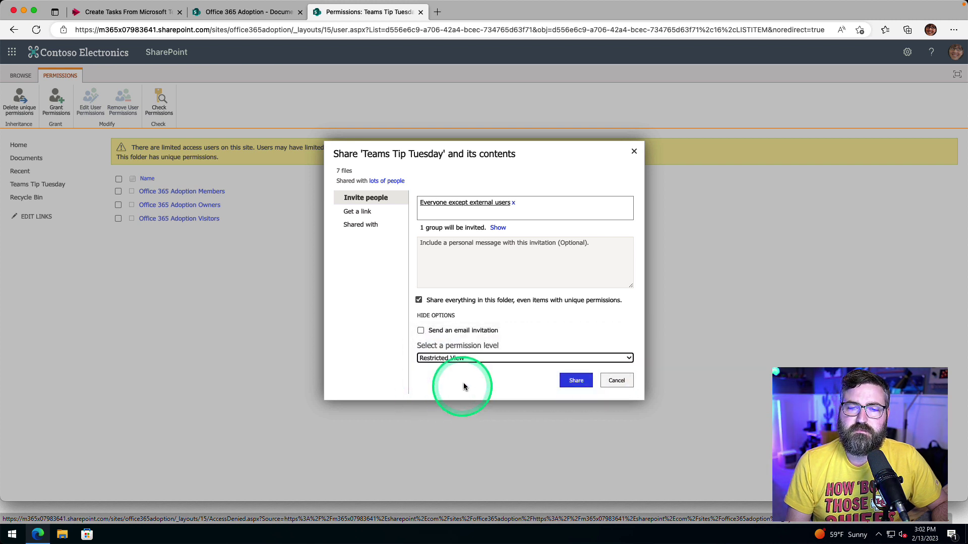
click(577, 381)
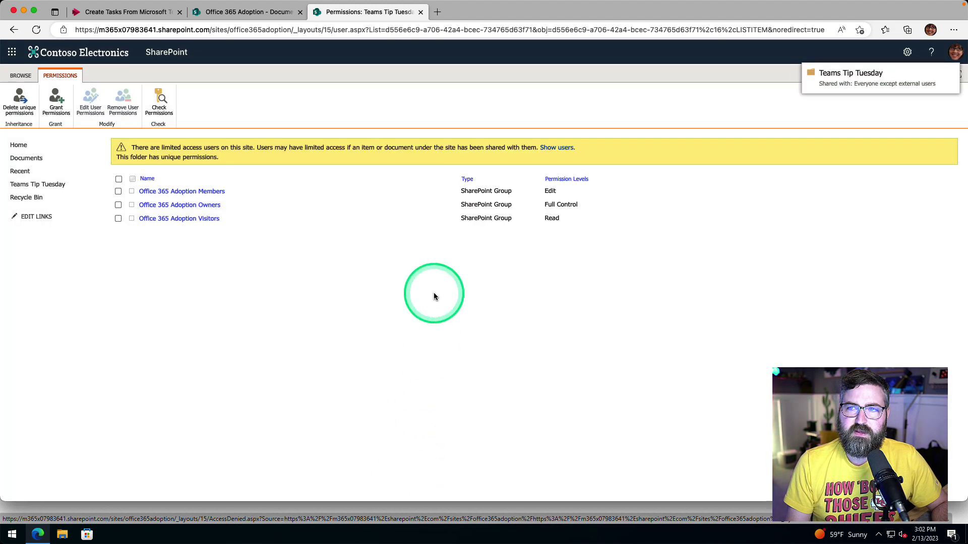
- Reload the test user's Stream page so the Create Tasks From Microsoft Teams Chats video loads
key(ctrl+Left)
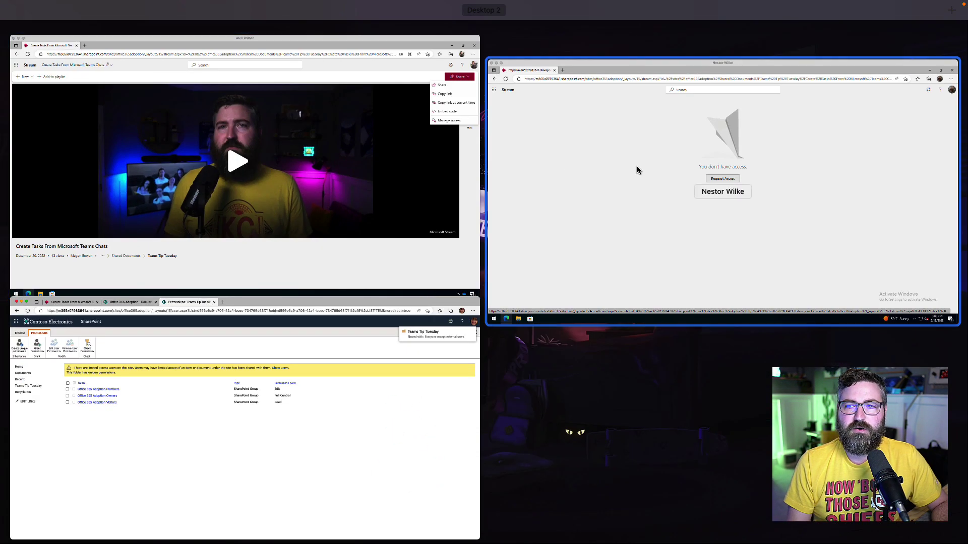
click(636, 170)
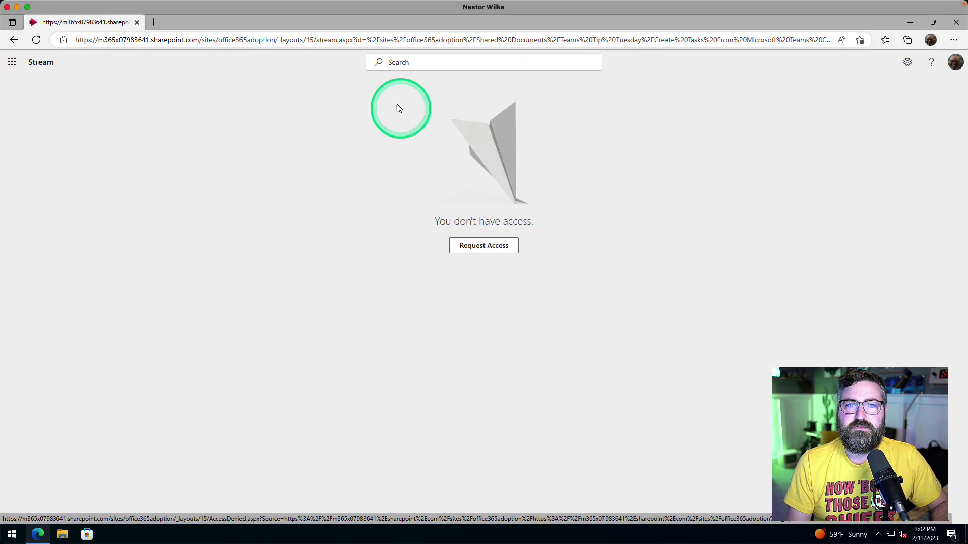
click(37, 40)
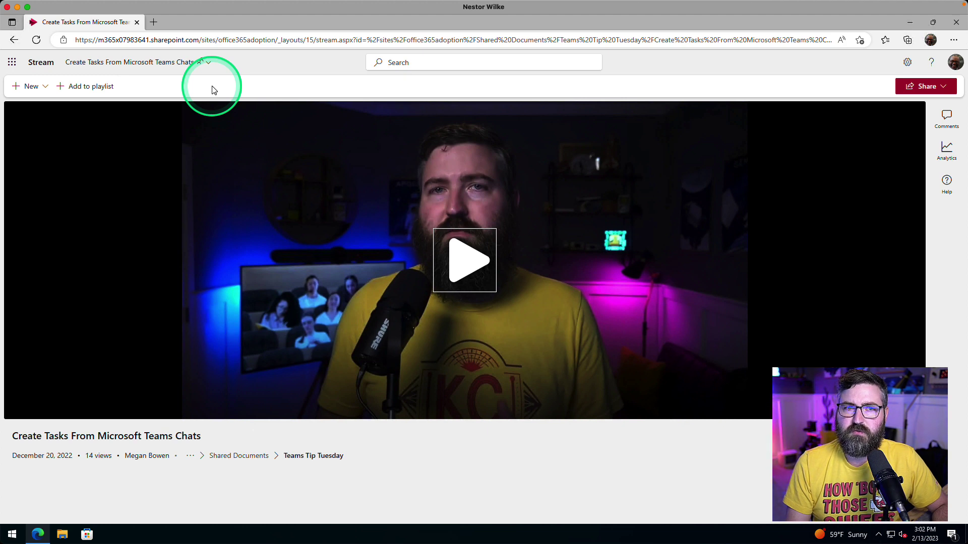
key(ctrl+Up)
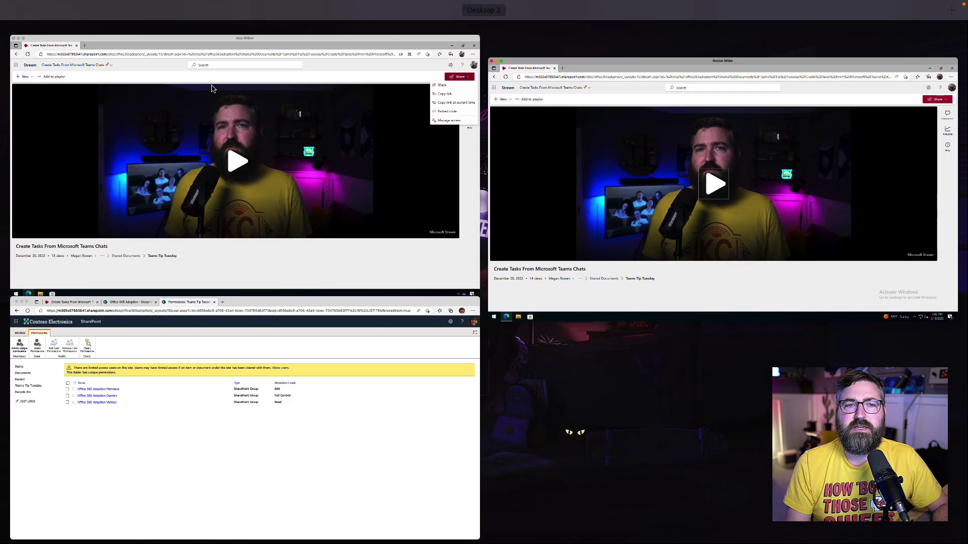
- Refresh the folder permissions and confirm the test user has Restricted View via Everyone except external users
click(251, 400)
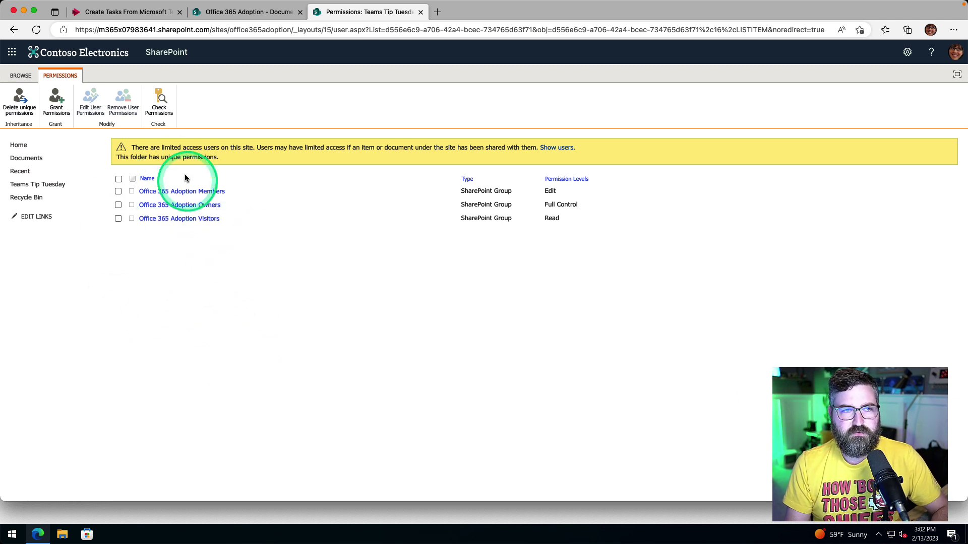
click(36, 29)
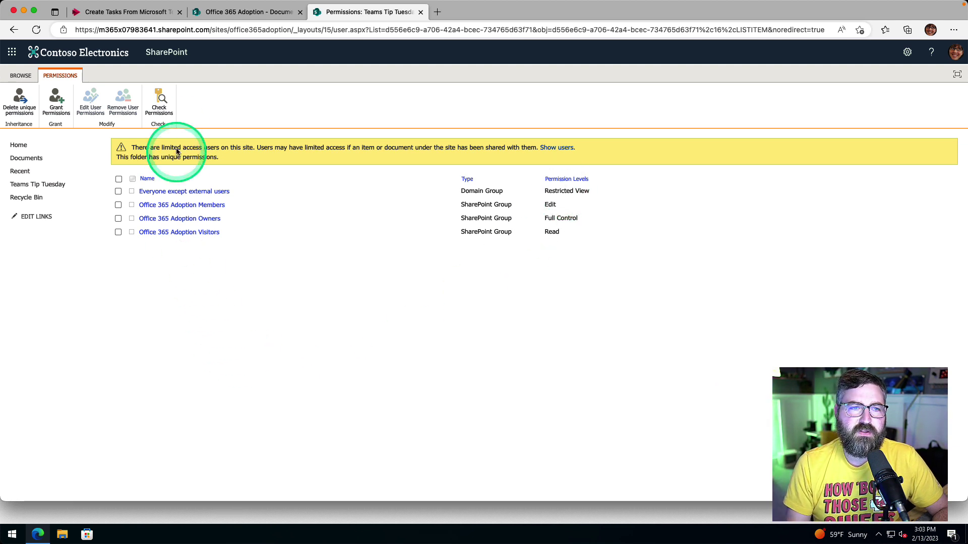
click(159, 103)
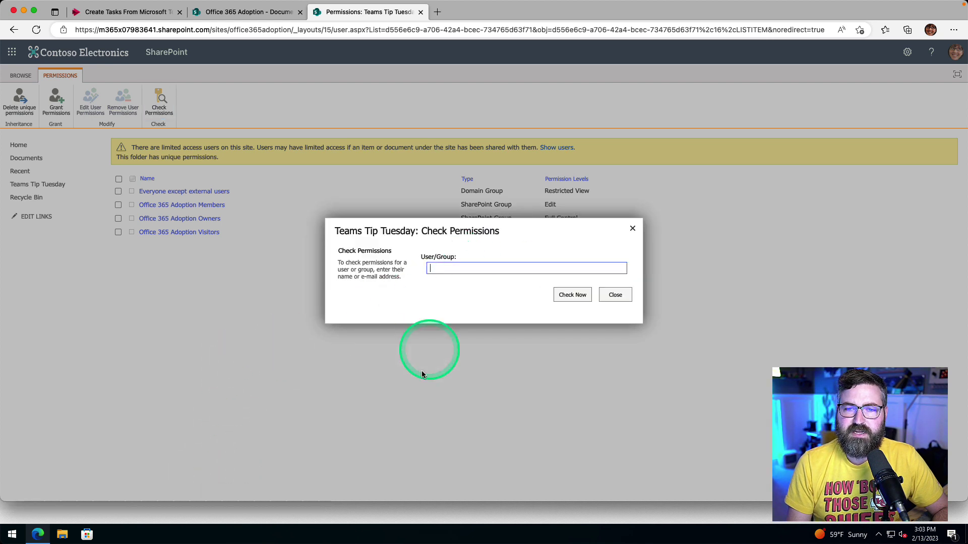
text(Nestor)
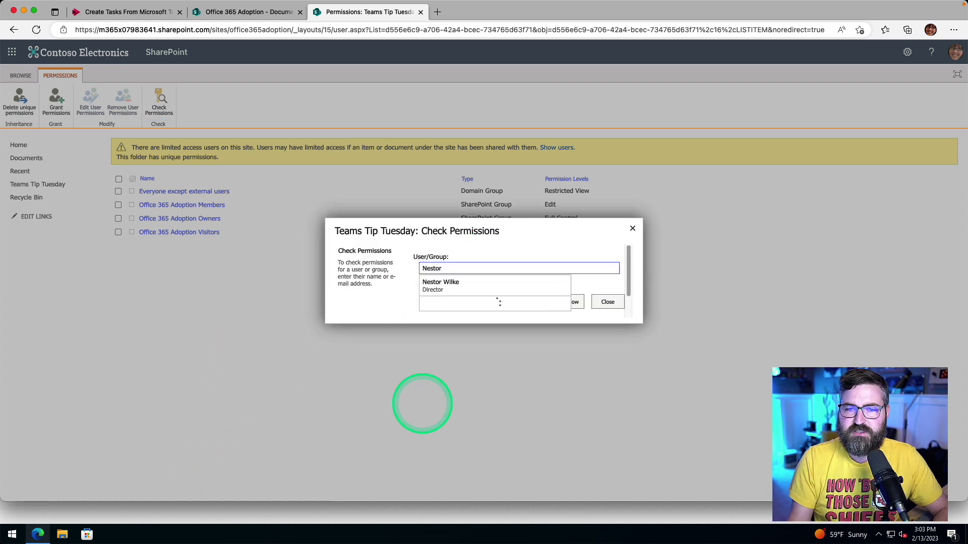
click(427, 291)
click(564, 302)
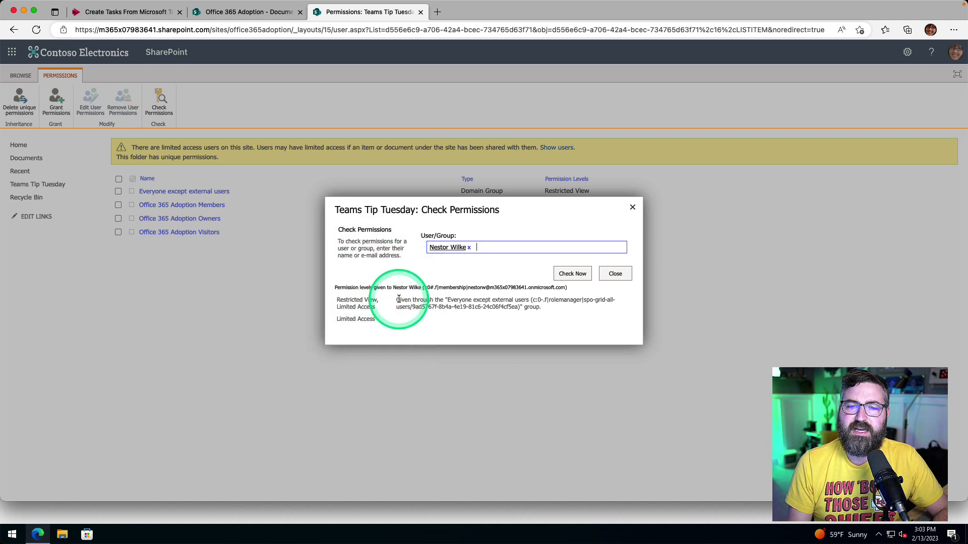
drag(397, 299, 534, 301)
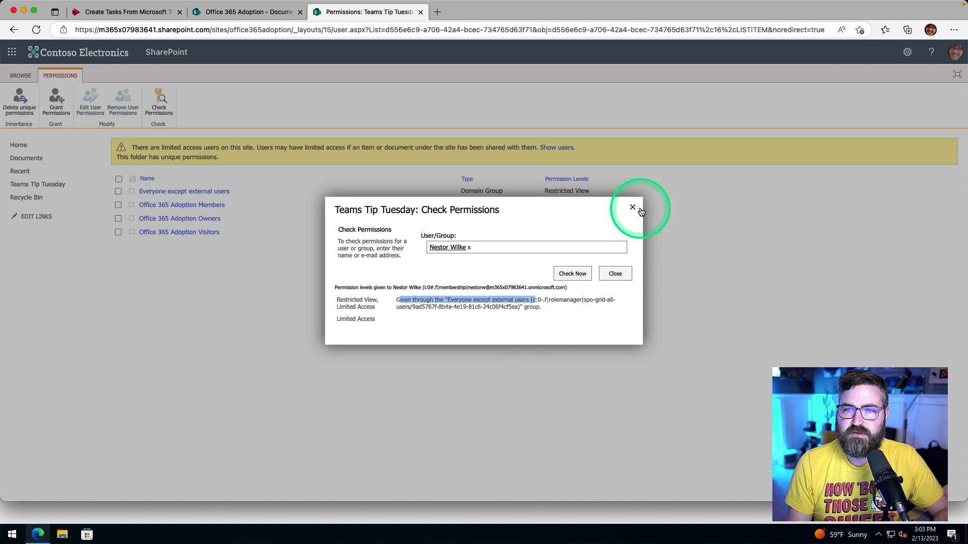
click(633, 207)
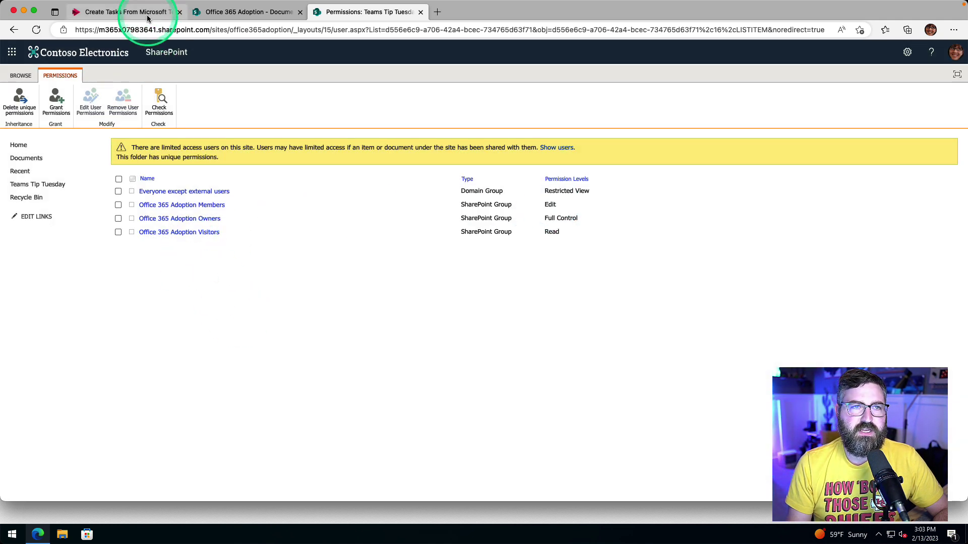
- Go from the video's Manage access panel to its Advanced permissions page
click(132, 11)
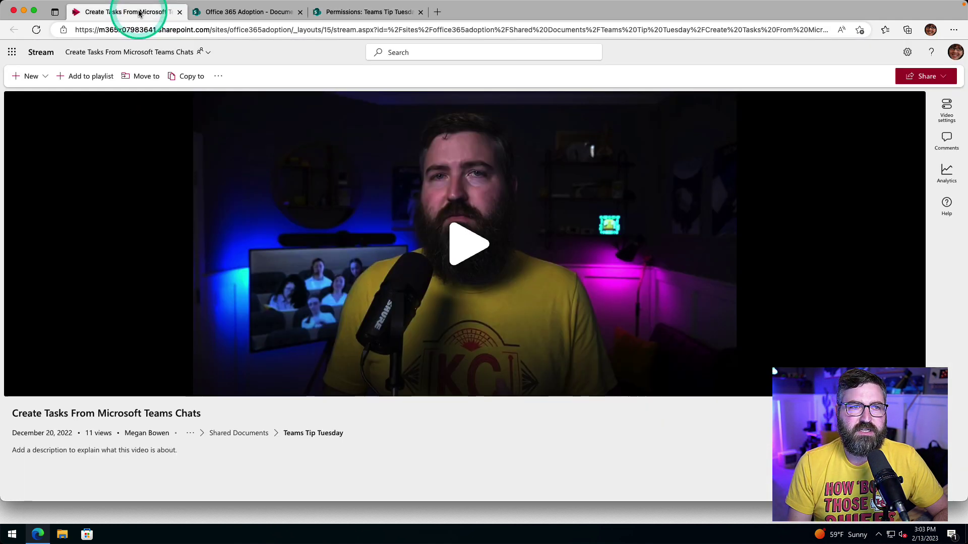
click(923, 76)
click(882, 166)
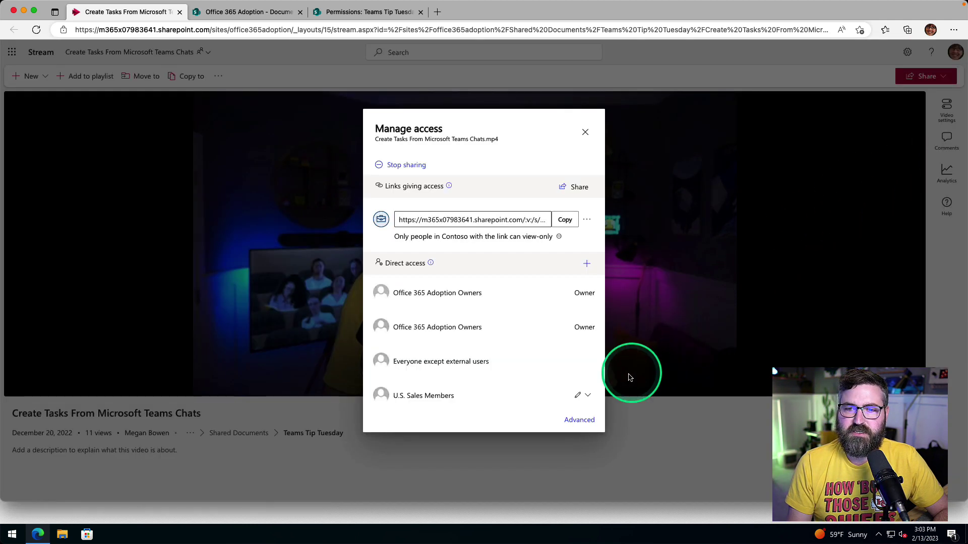
click(580, 421)
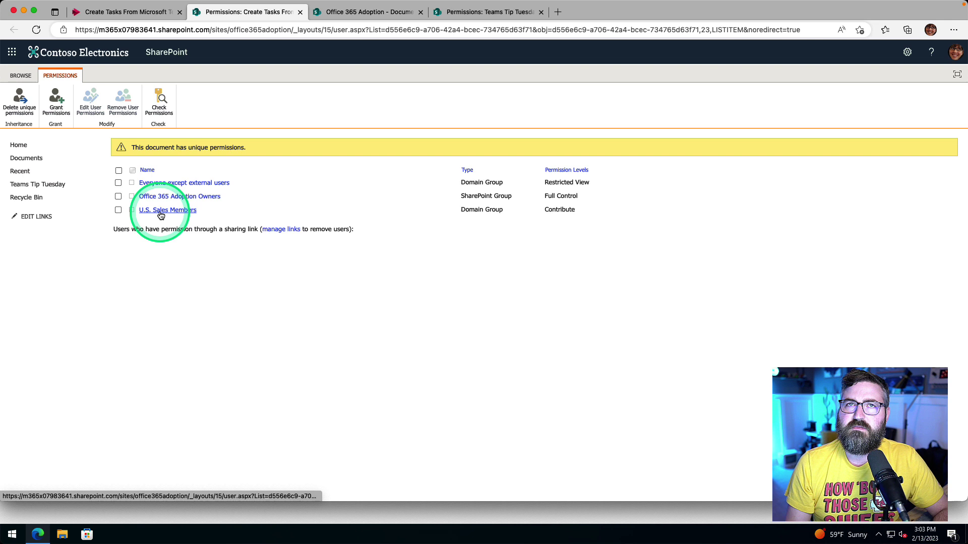
- Check the test user's video permissions: Restricted View through Everyone except external users
click(157, 109)
text(N)
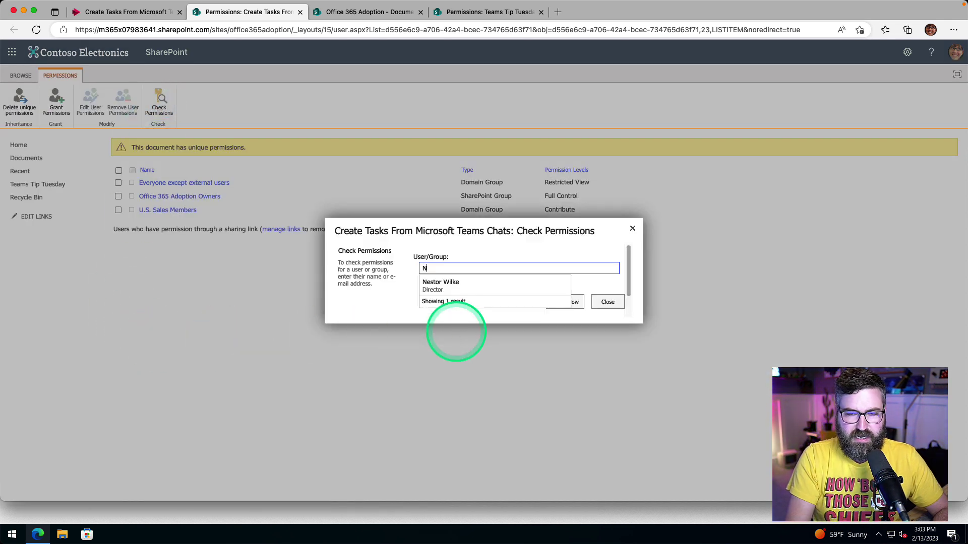
text(estor)
click(441, 284)
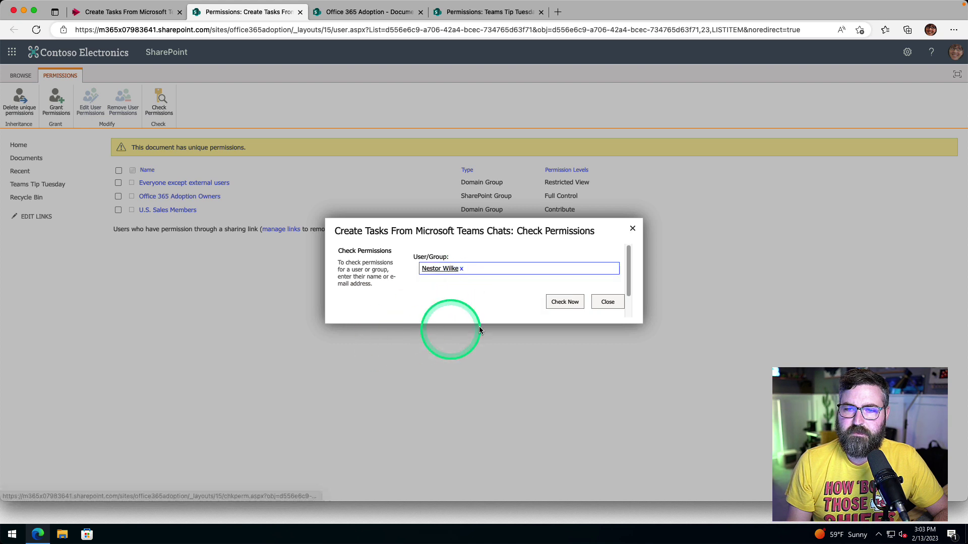
click(565, 302)
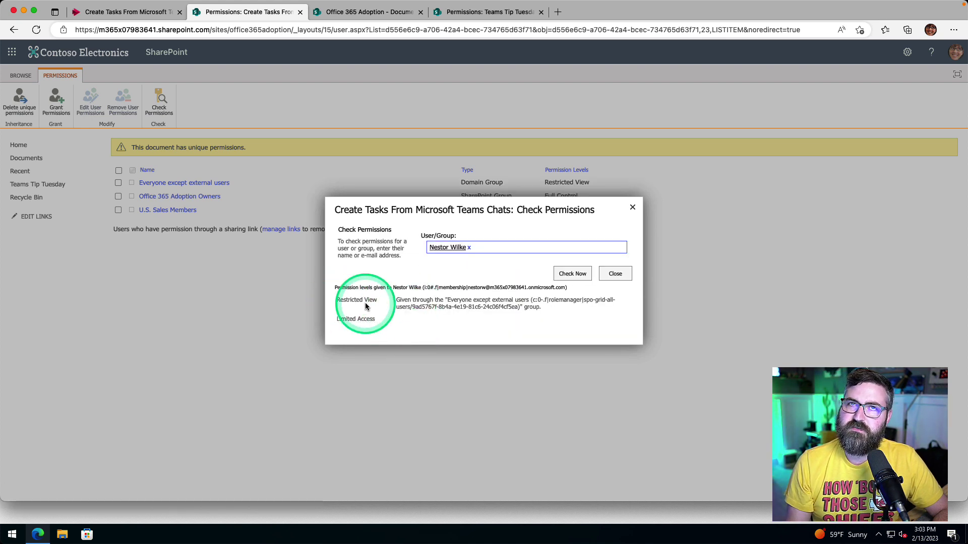
drag(448, 300, 544, 300)
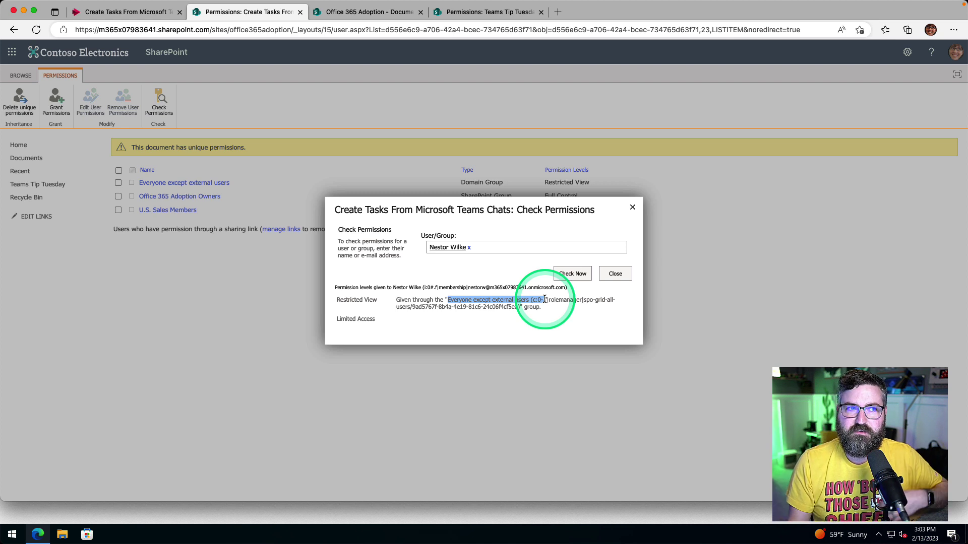
- Check a second user's video permissions, showing Contribute through U.S. Sales Members
click(493, 246)
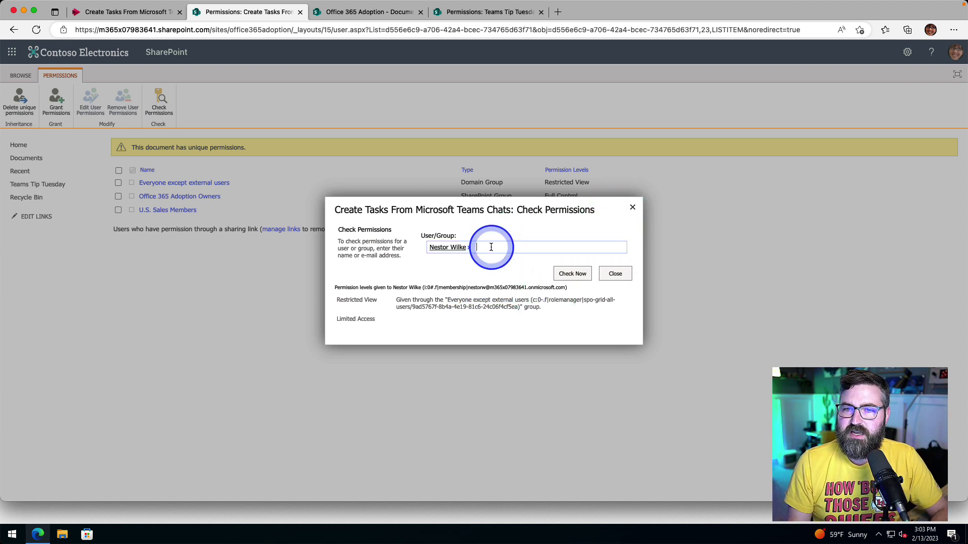
click(469, 248)
text(Alex)
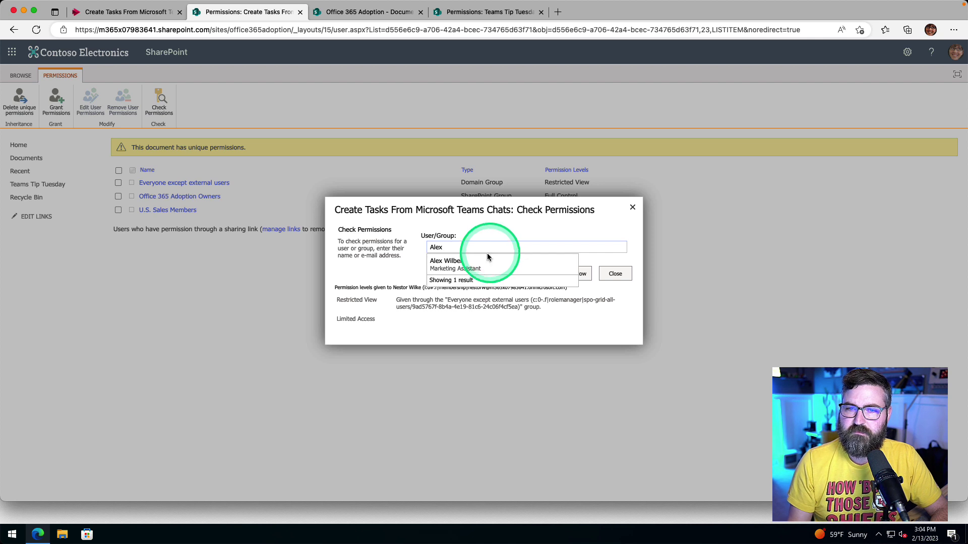
click(461, 261)
click(579, 276)
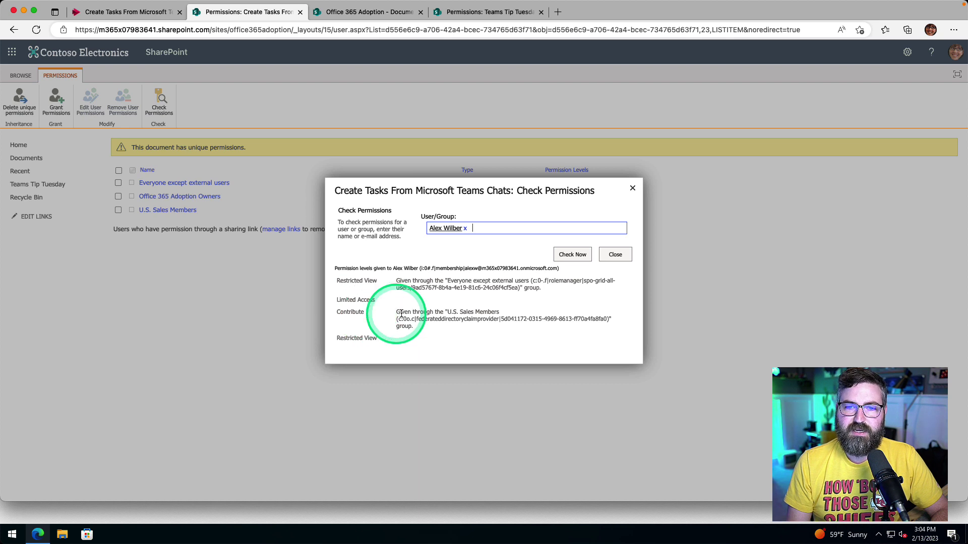
drag(445, 313, 515, 326)
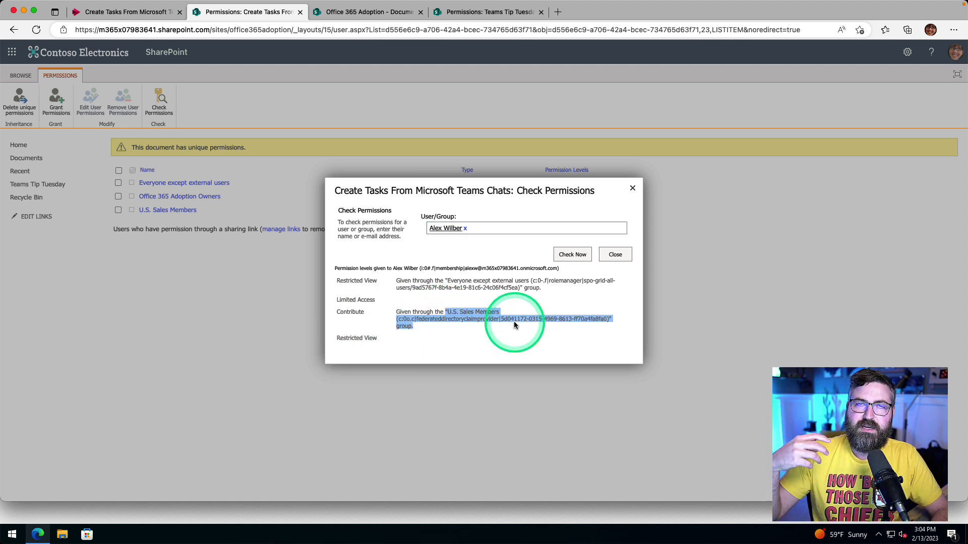